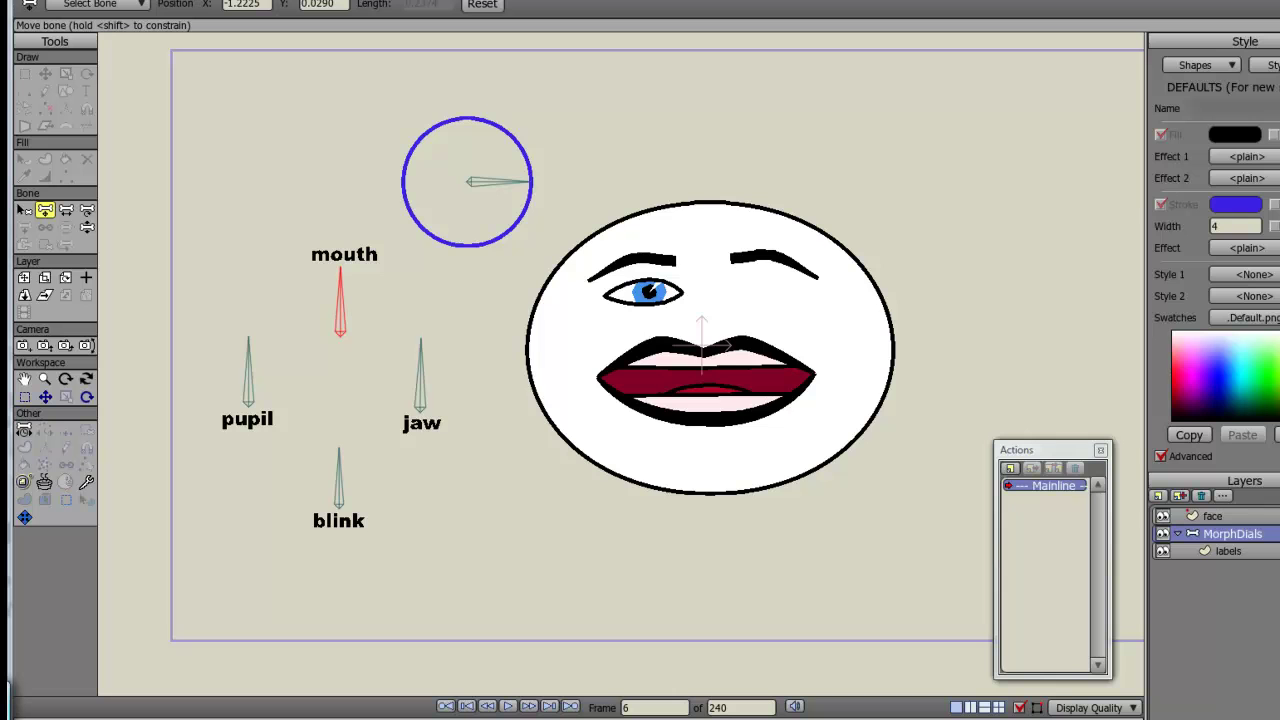
- Clear the morph-dial layer name and the separator character in the bake morph-dials options and apply them
left_click(250, 1)
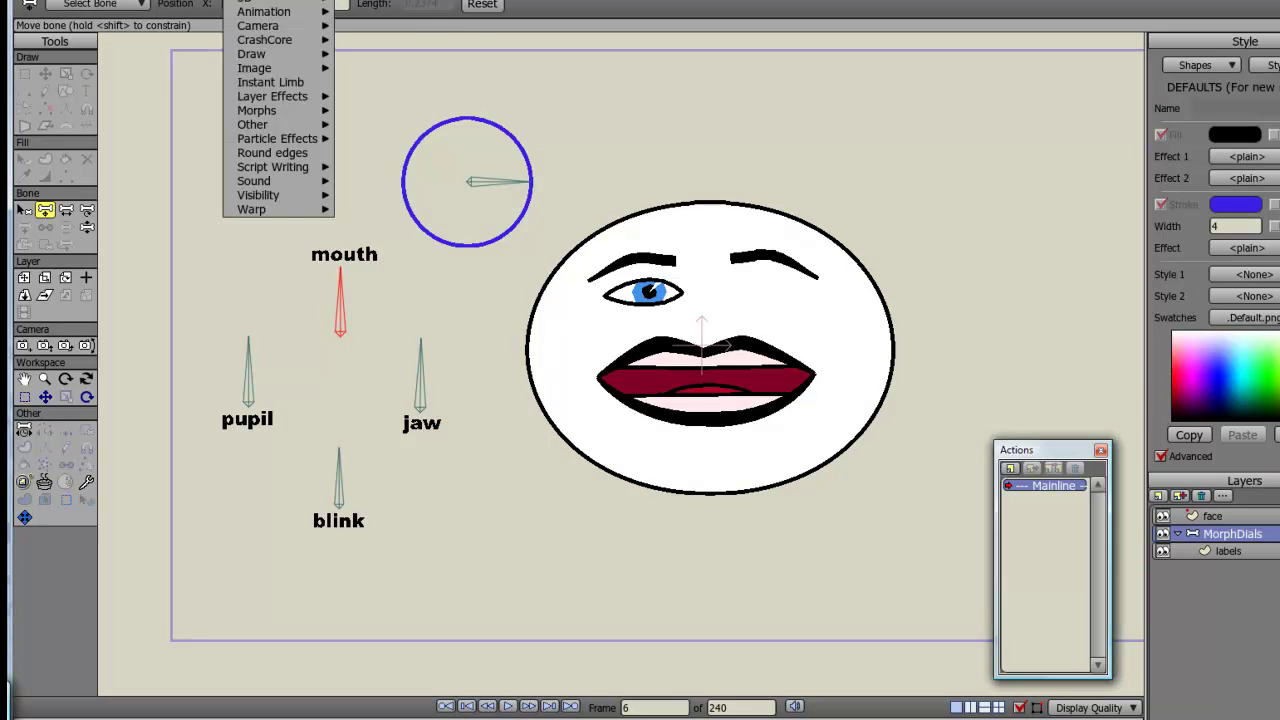
mouse_move(258, 112)
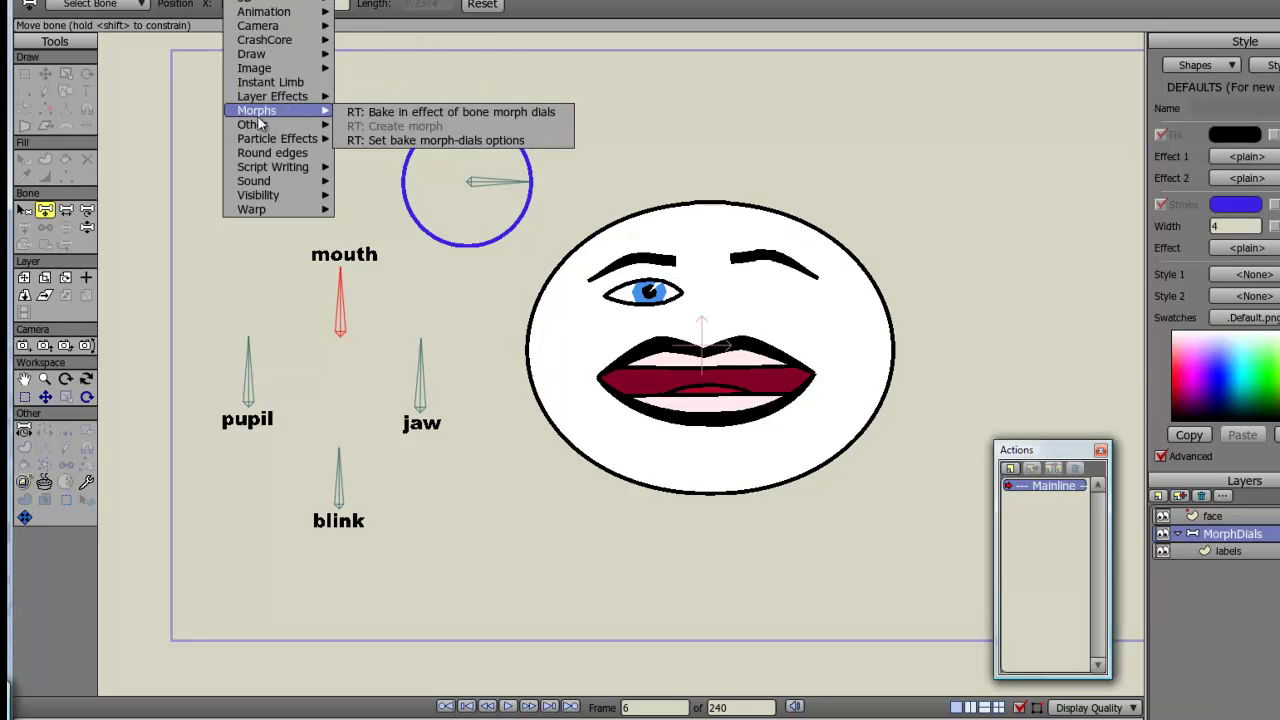
left_click(475, 142)
left_click_drag(643, 318, 622, 263)
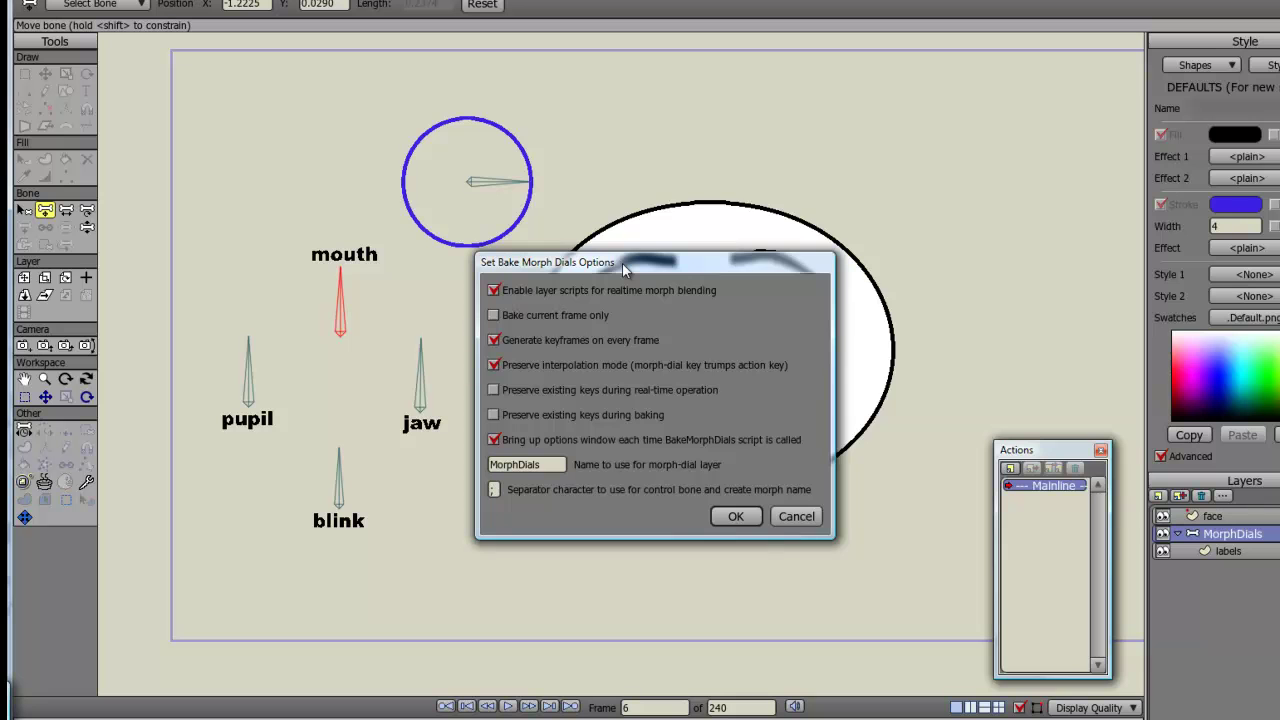
left_click_drag(543, 464, 478, 470)
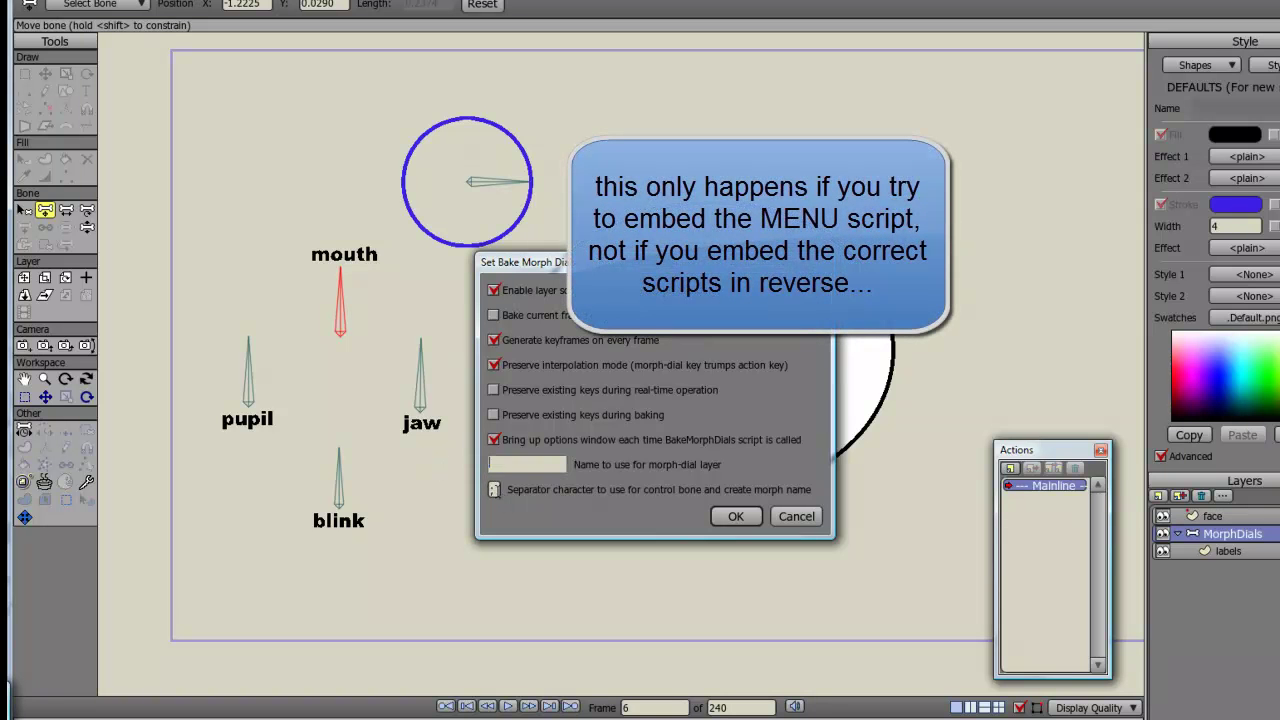
left_click(497, 489)
key("BackSpace")
key("Return")
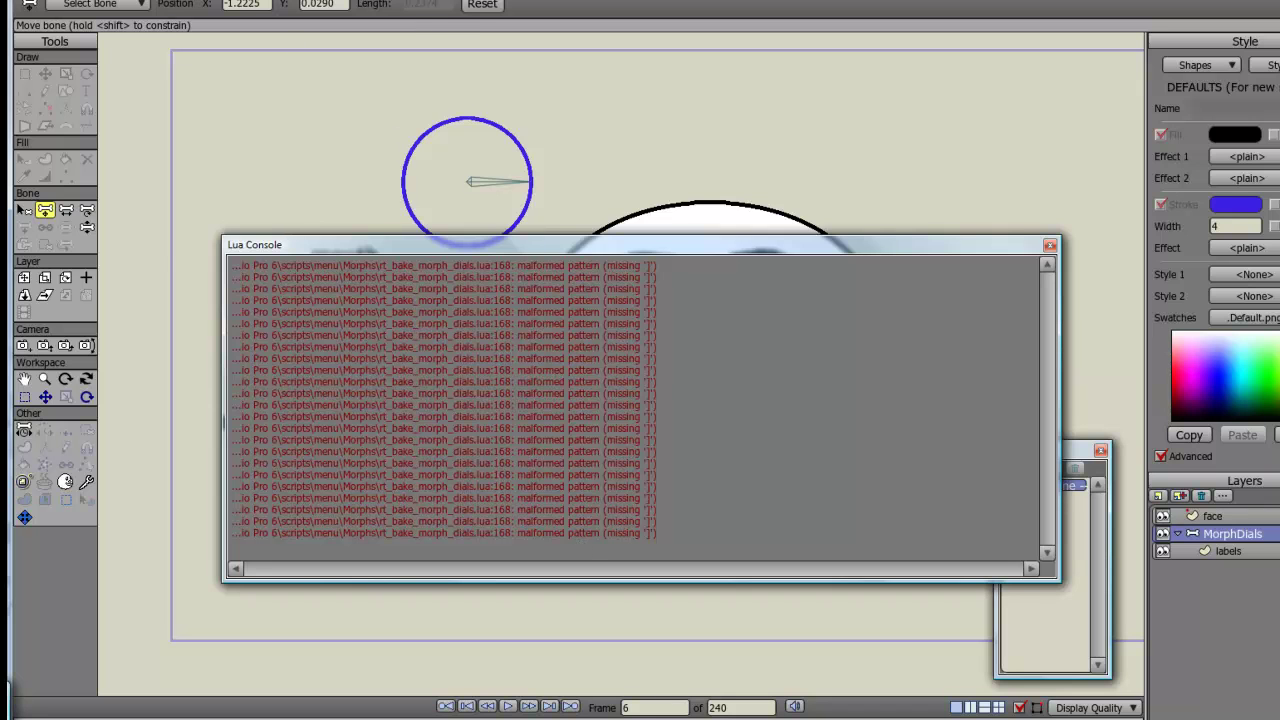
- Set the morph-dial layer name to MorphDials and the separator to a semicolon in the bake morph-dials options, and close the Lua Console
left_click(185, 0)
key("Right")
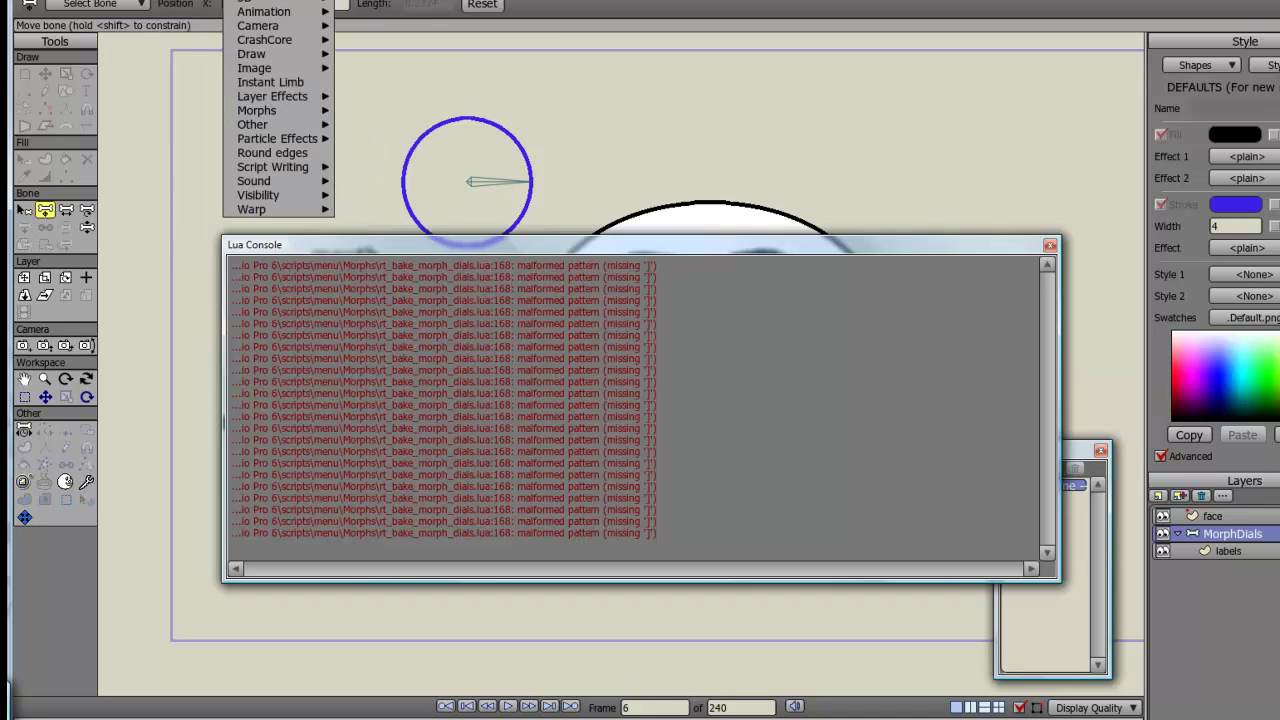
mouse_move(263, 112)
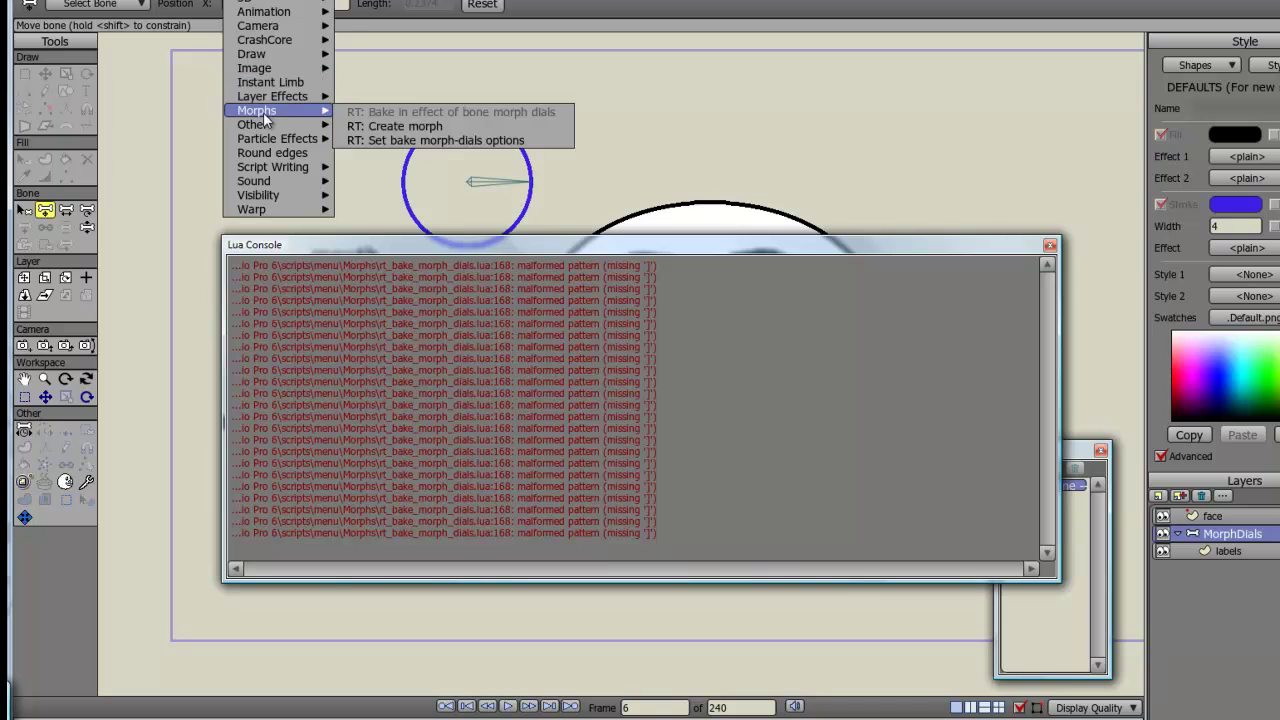
left_click(405, 141)
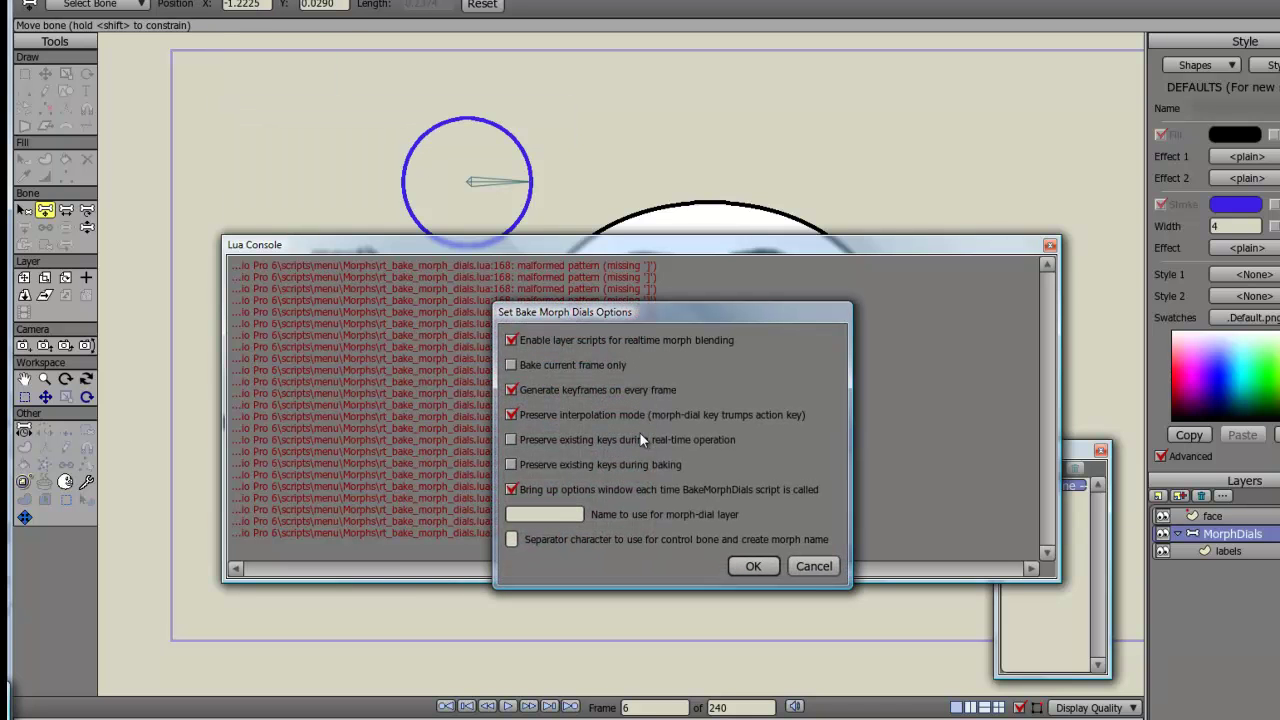
left_click(546, 517)
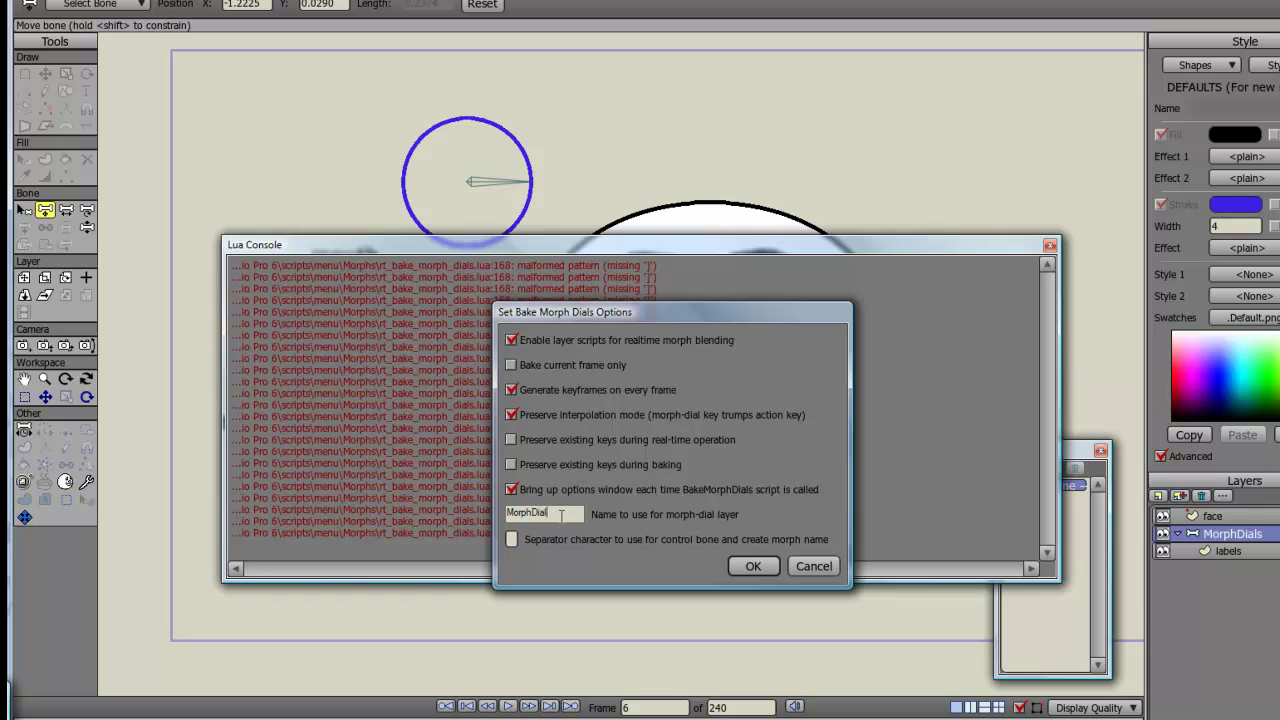
key("Tab")
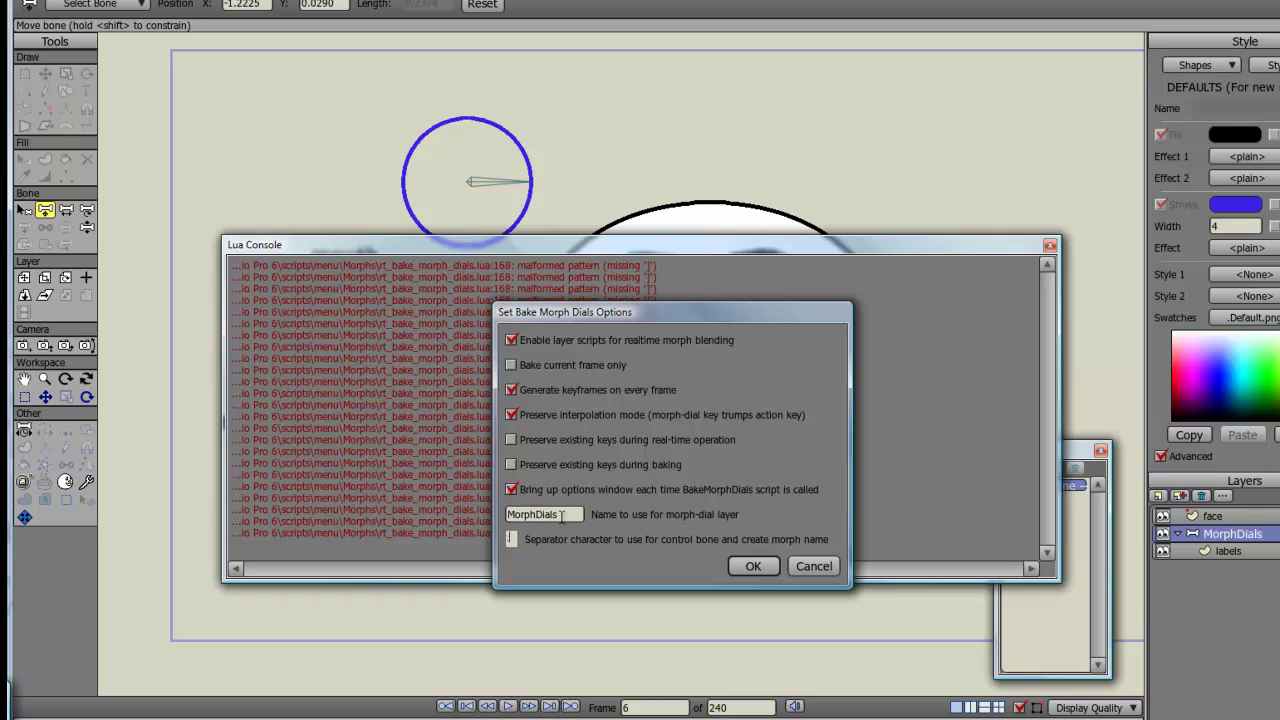
key("Return")
left_click(1049, 245)
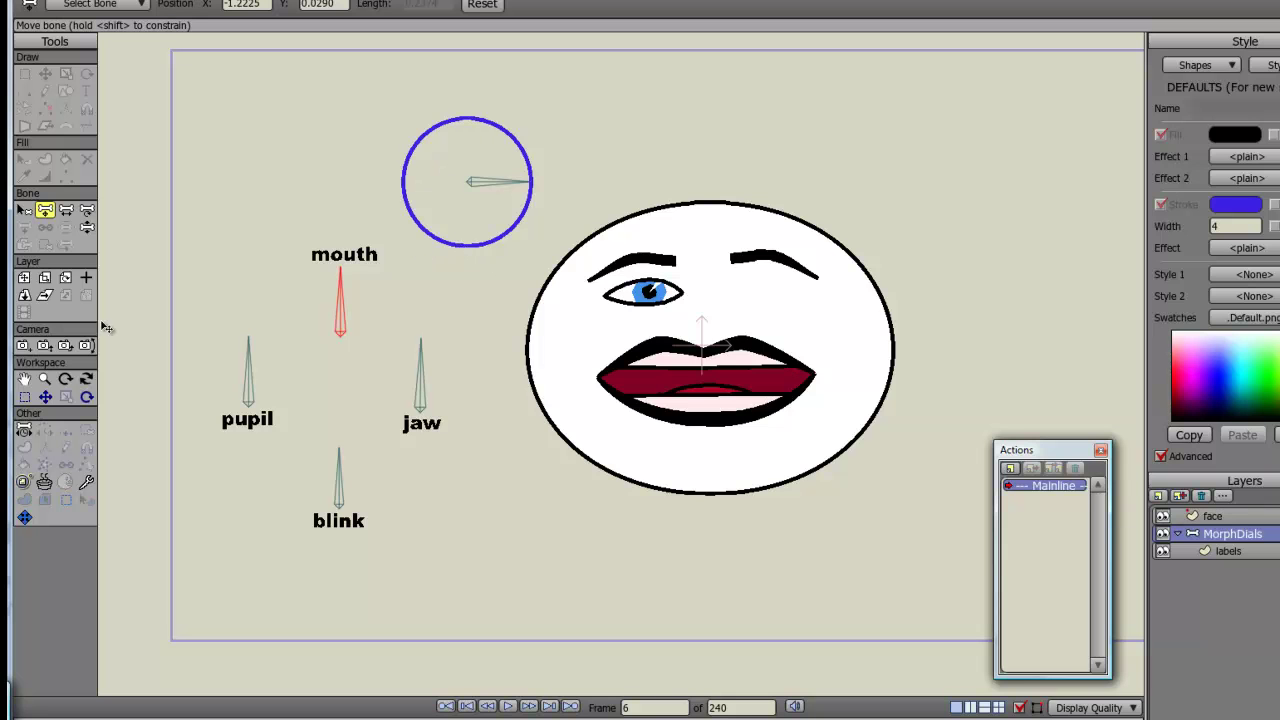
- Move the circle control bone onto the tip of the mouth bone, and pull it away to above and beside the mouth label
left_click_drag(476, 196, 357, 265)
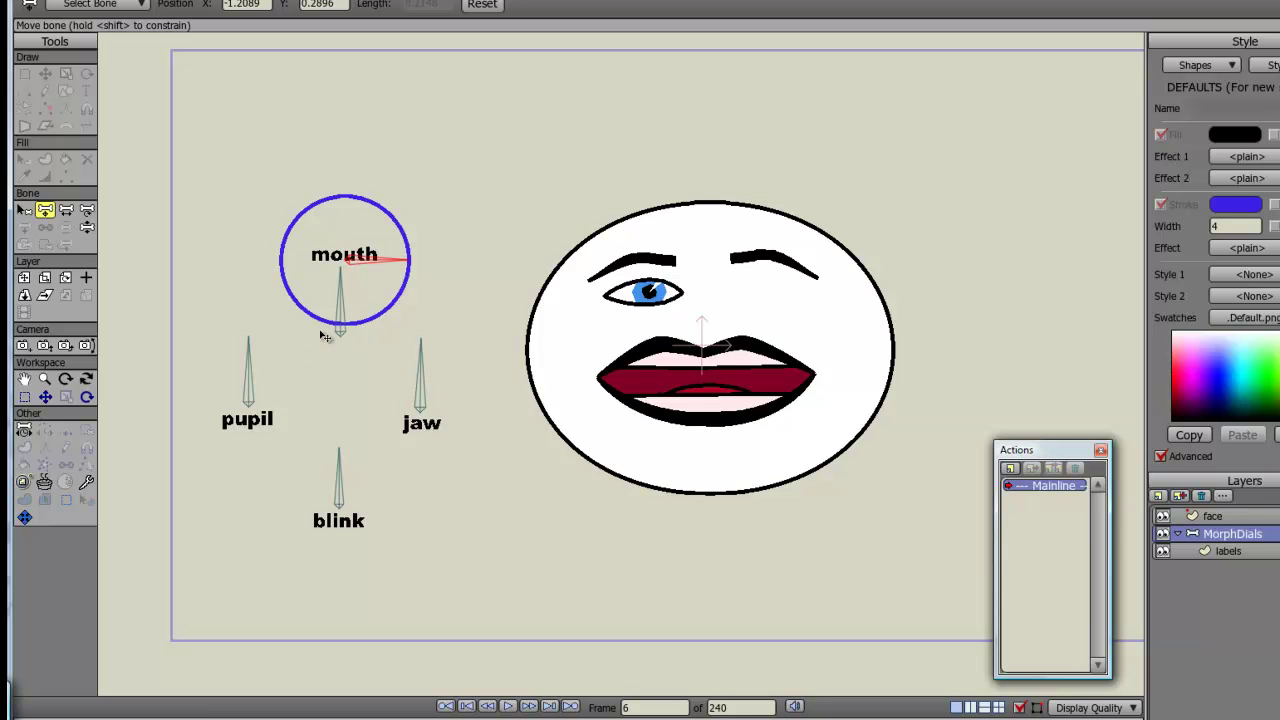
left_click_drag(352, 272, 443, 185)
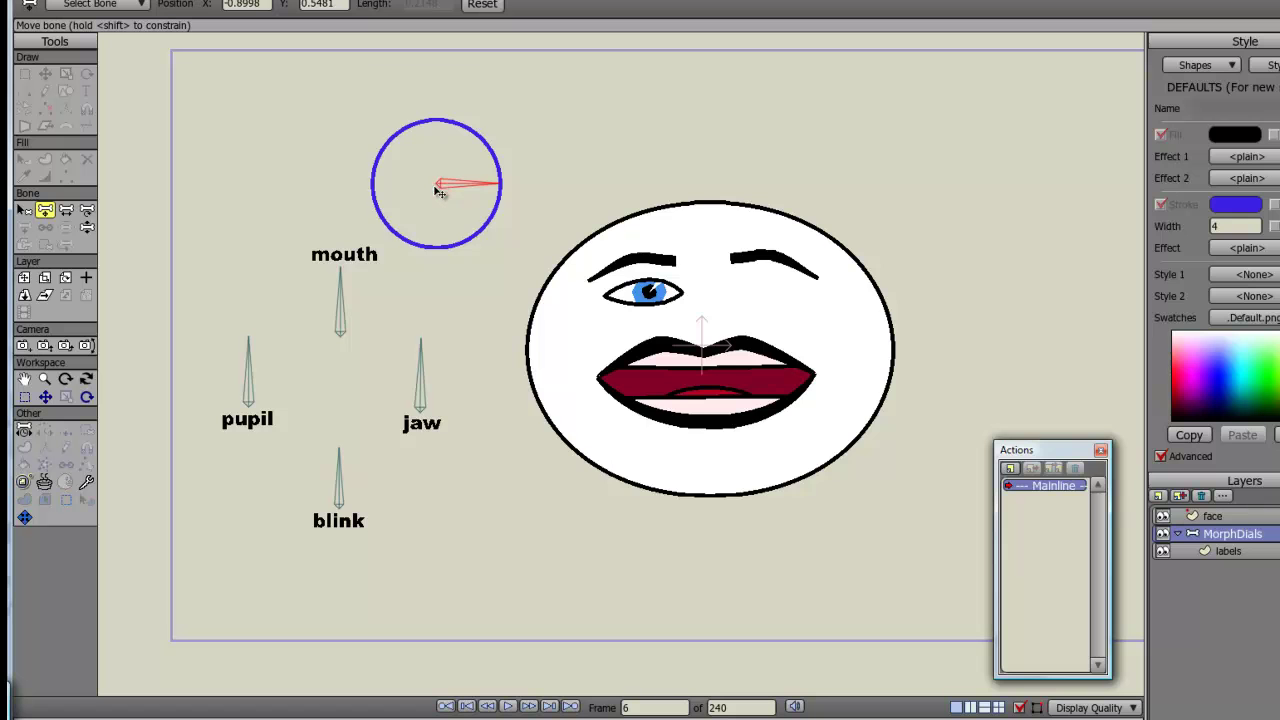
left_click_drag(440, 192, 446, 202)
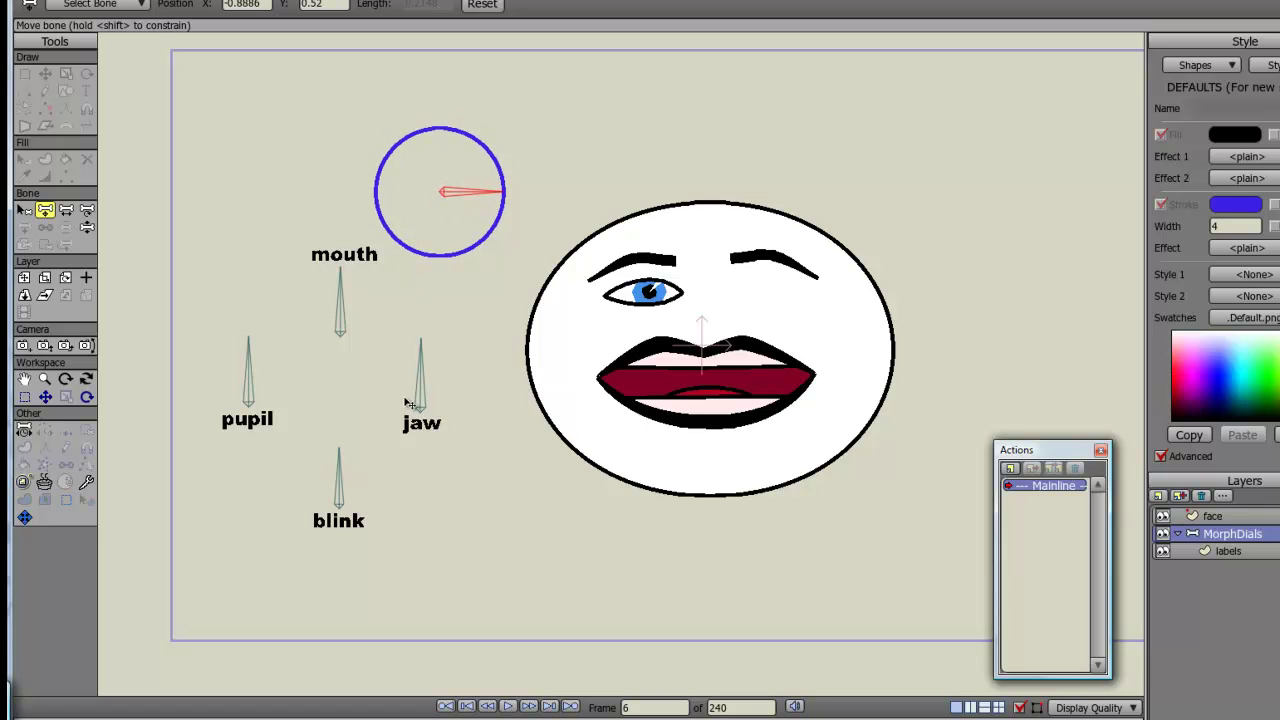
- Place the circle control below the mouth bone and gather the pupil, blink and jaw bones side by side along its lower edge
left_click_drag(446, 201, 346, 410)
left_click_drag(427, 406, 302, 508)
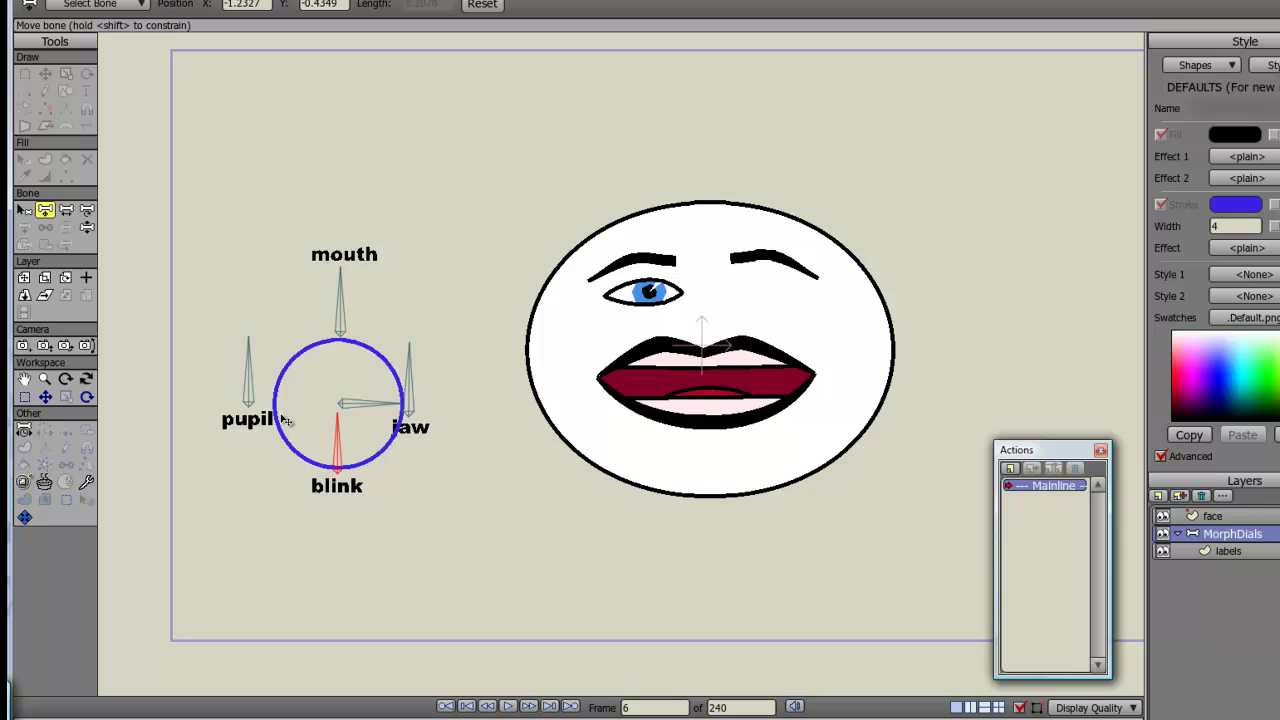
left_click_drag(256, 408, 300, 460)
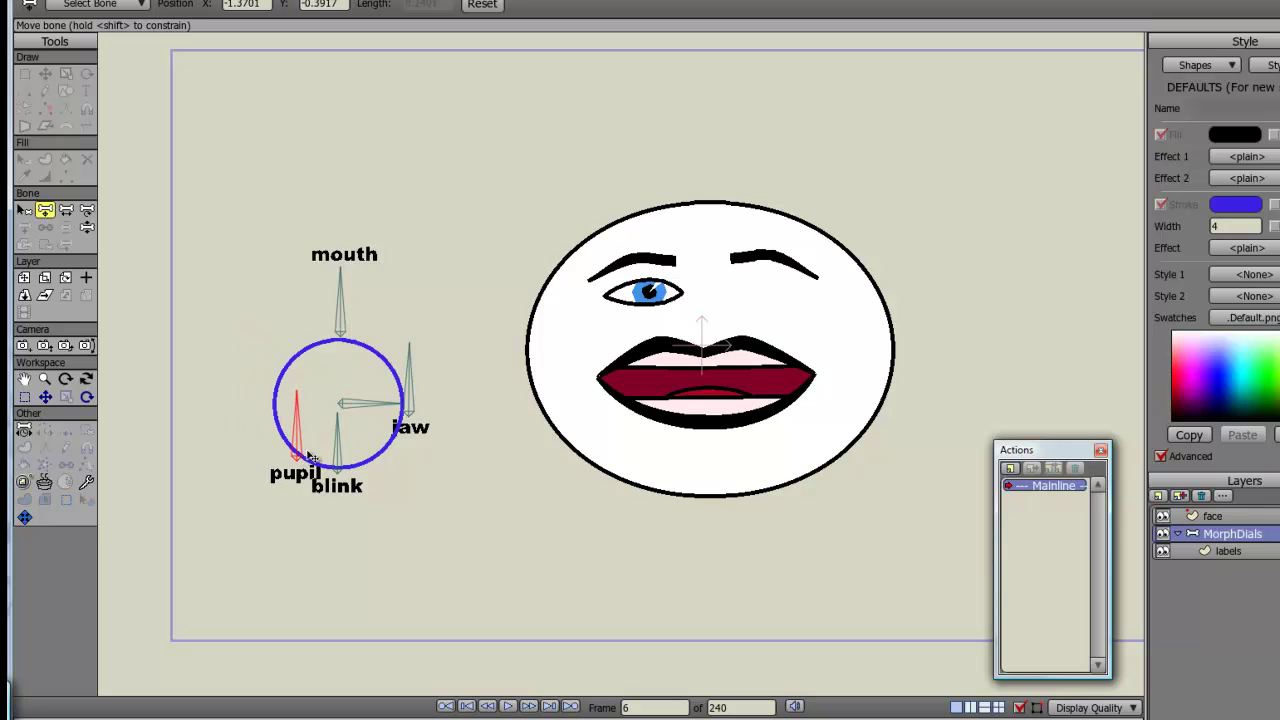
left_click_drag(383, 466, 380, 459)
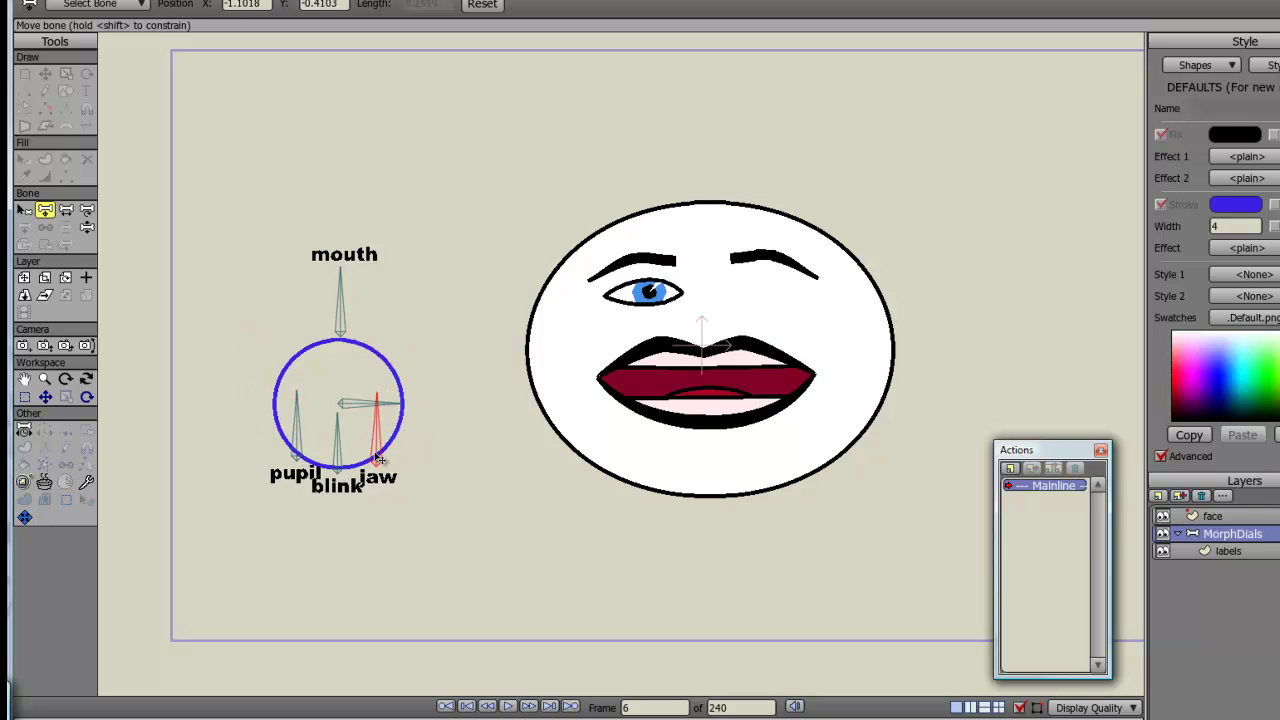
mouse_move(345, 405)
left_mouse_down()
mouse_move(340, 484)
mouse_move(300, 474)
mouse_move(366, 480)
mouse_move(349, 460)
mouse_move(309, 477)
mouse_move(371, 457)
mouse_move(314, 451)
mouse_move(370, 461)
mouse_move(342, 407)
left_mouse_up()
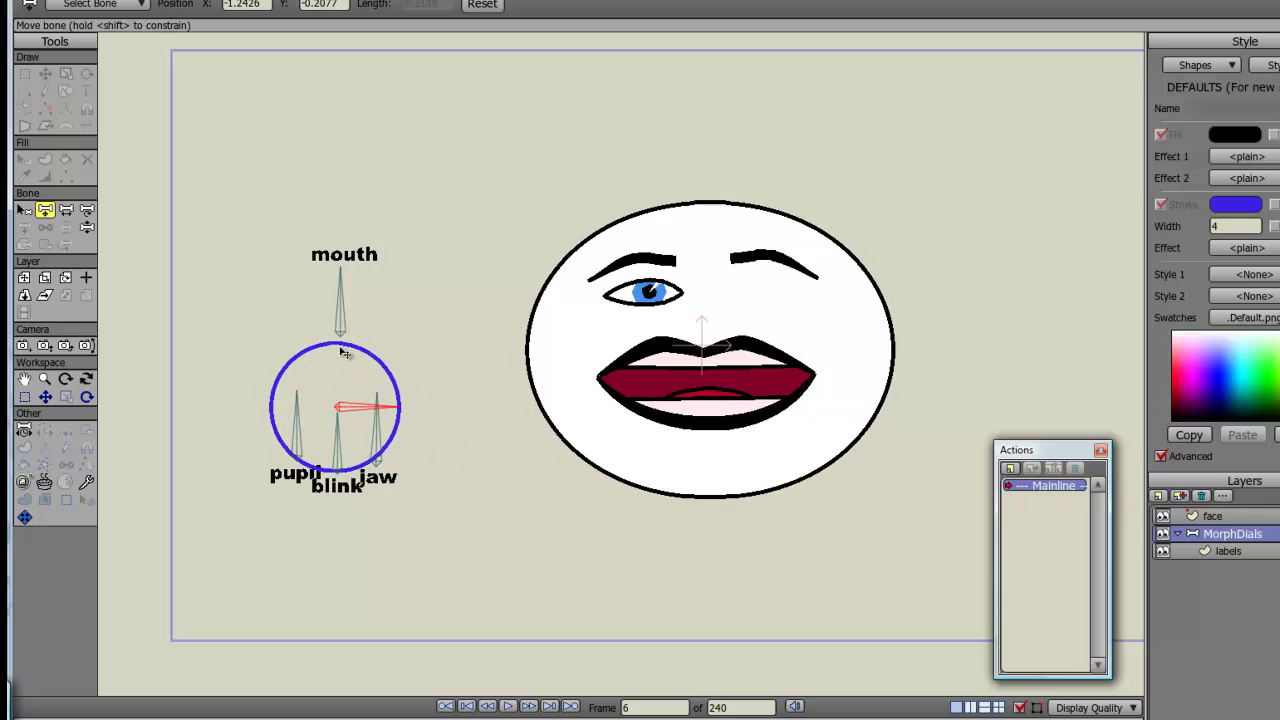
- Raise the mouth bone and the circle control, and move the pupil bone to the circle's left side
left_click_drag(343, 343, 346, 292)
left_click_drag(352, 415, 343, 348)
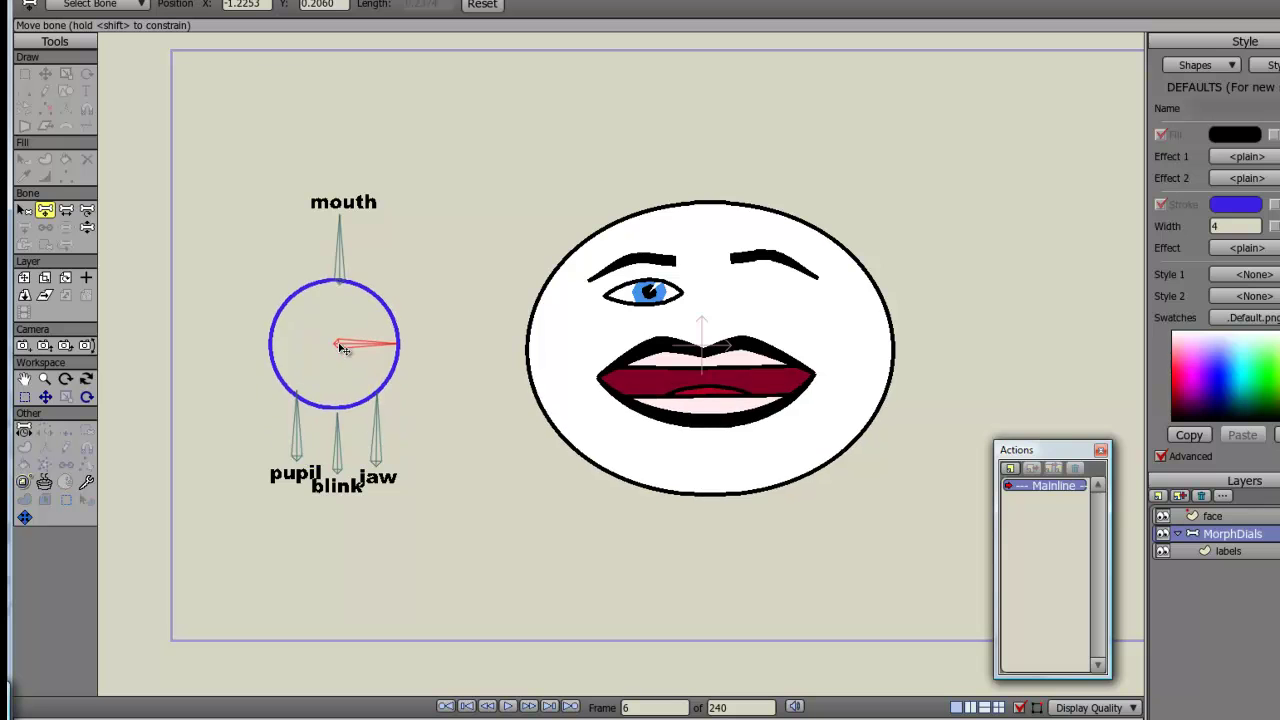
left_click_drag(297, 440, 239, 318)
- Line up the jaw, blink, pupil and mouth bones in a row well below the circle control, in that order
left_click_drag(341, 455, 406, 560)
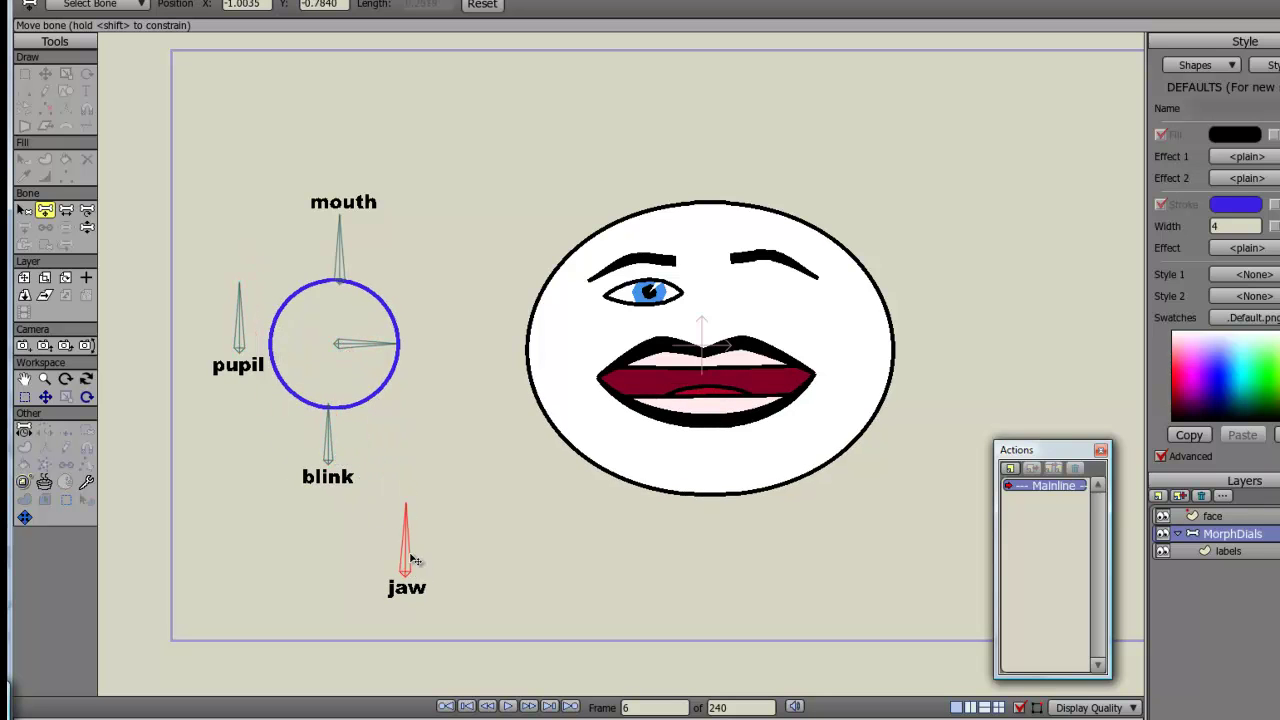
left_click_drag(343, 472, 478, 584)
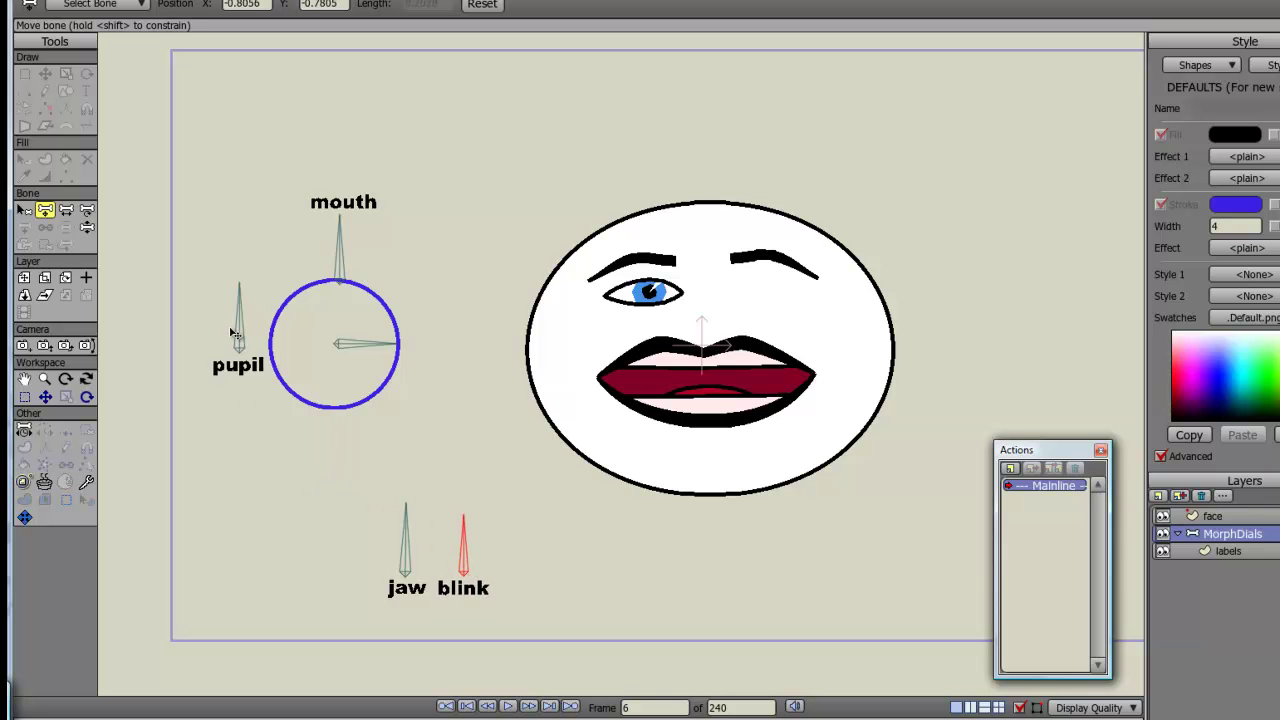
left_click_drag(237, 334, 415, 460)
left_click_drag(478, 529, 535, 573)
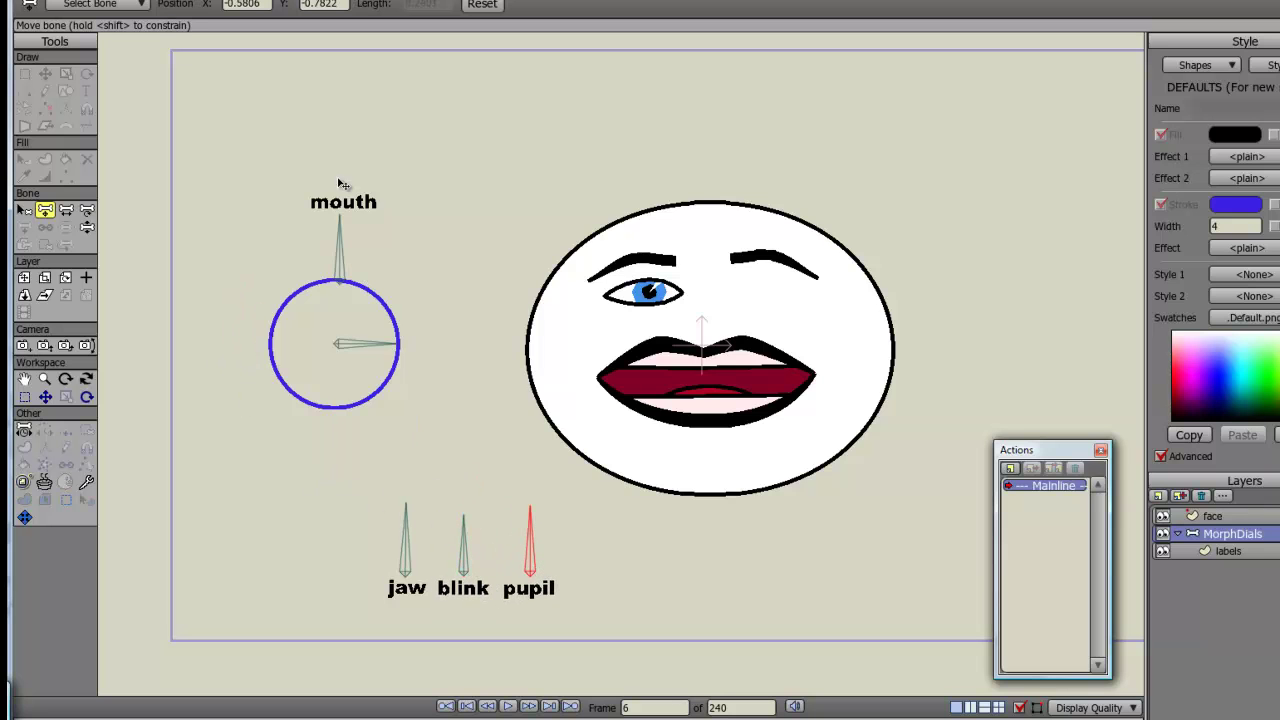
left_click_drag(340, 265, 587, 571)
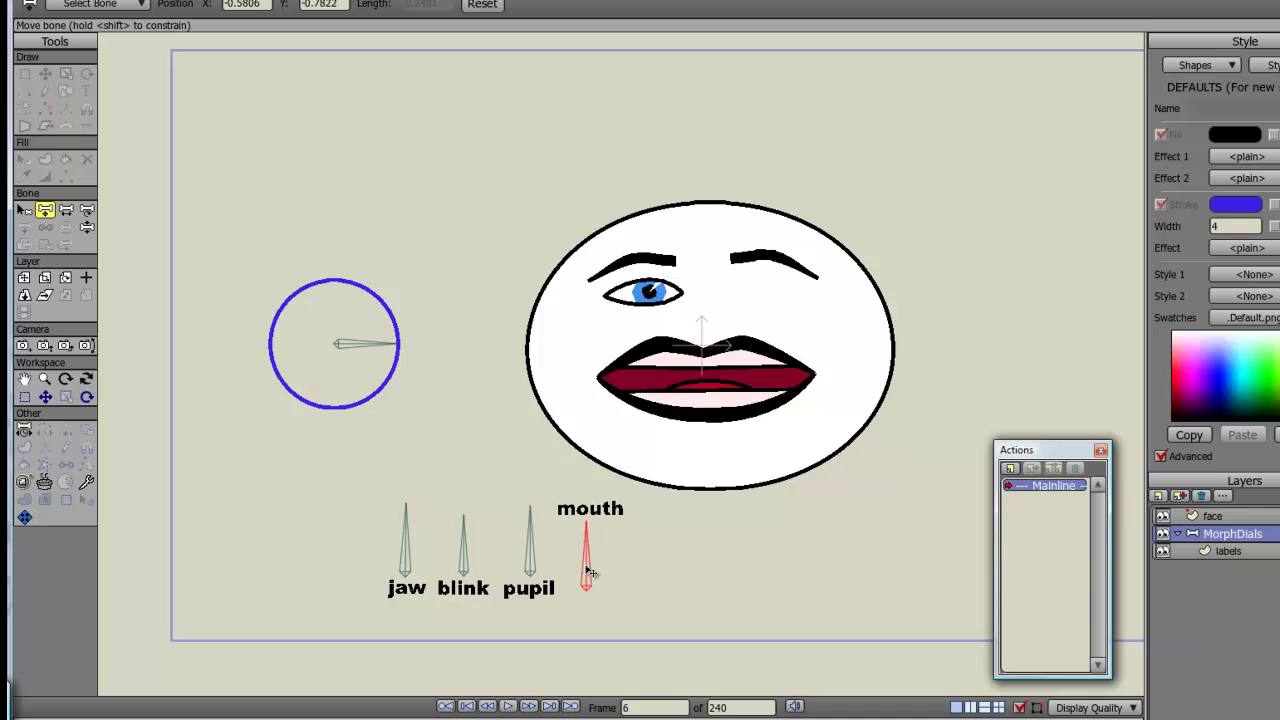
- Shift the blink bone slightly and bring the circle control to just above and left of the row of bones
left_click_drag(338, 327, 300, 330)
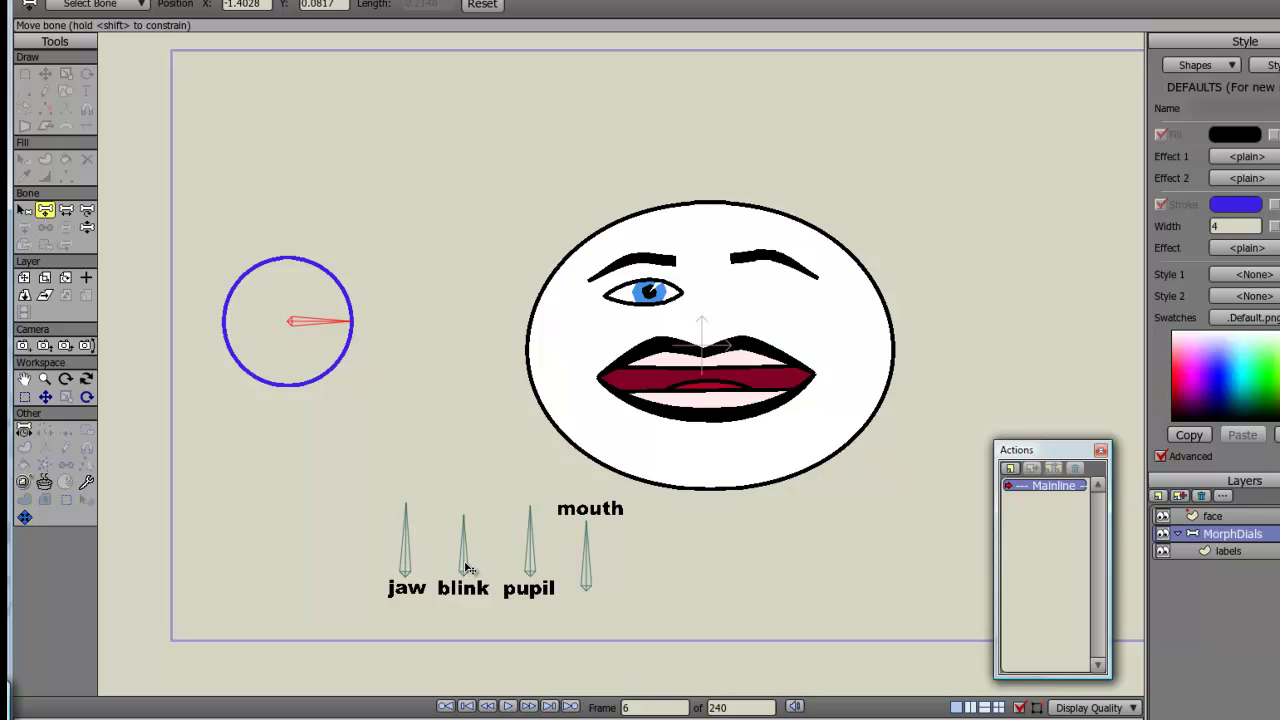
mouse_move(470, 566)
left_mouse_down()
mouse_move(389, 429)
mouse_move(308, 332)
mouse_move(463, 500)
mouse_move(478, 568)
mouse_move(458, 565)
left_mouse_up()
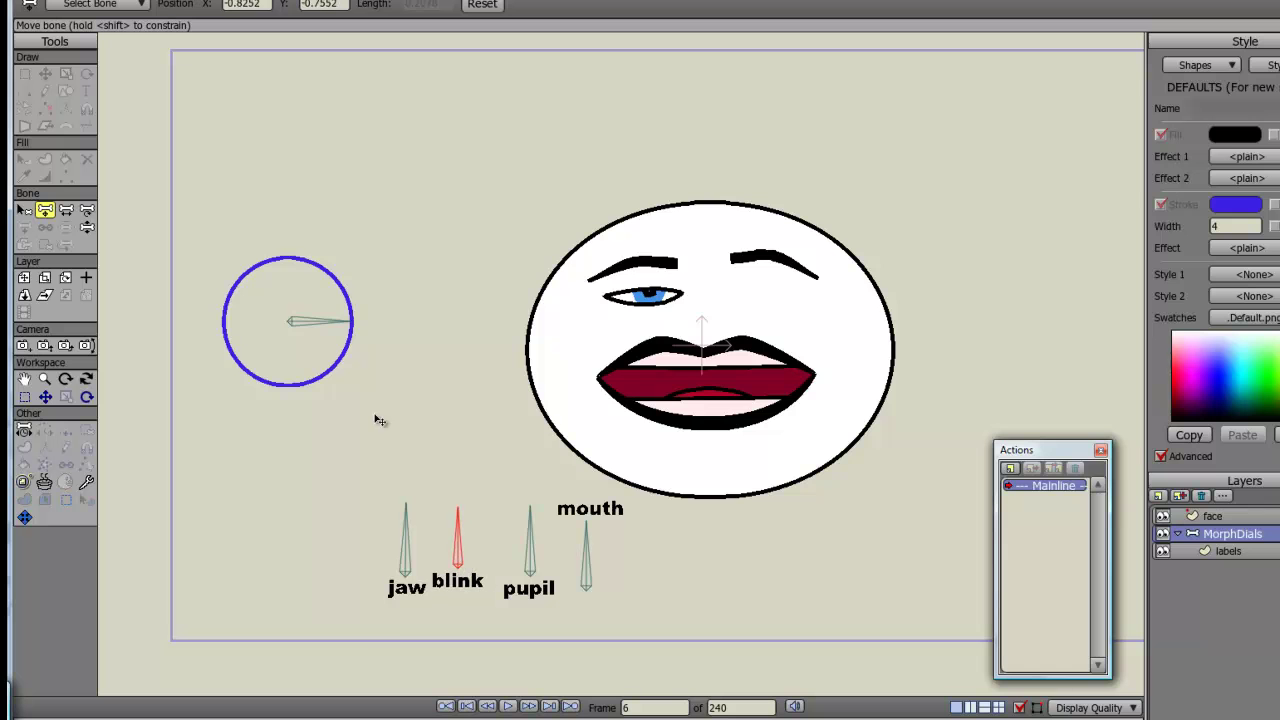
left_click_drag(285, 325, 362, 352)
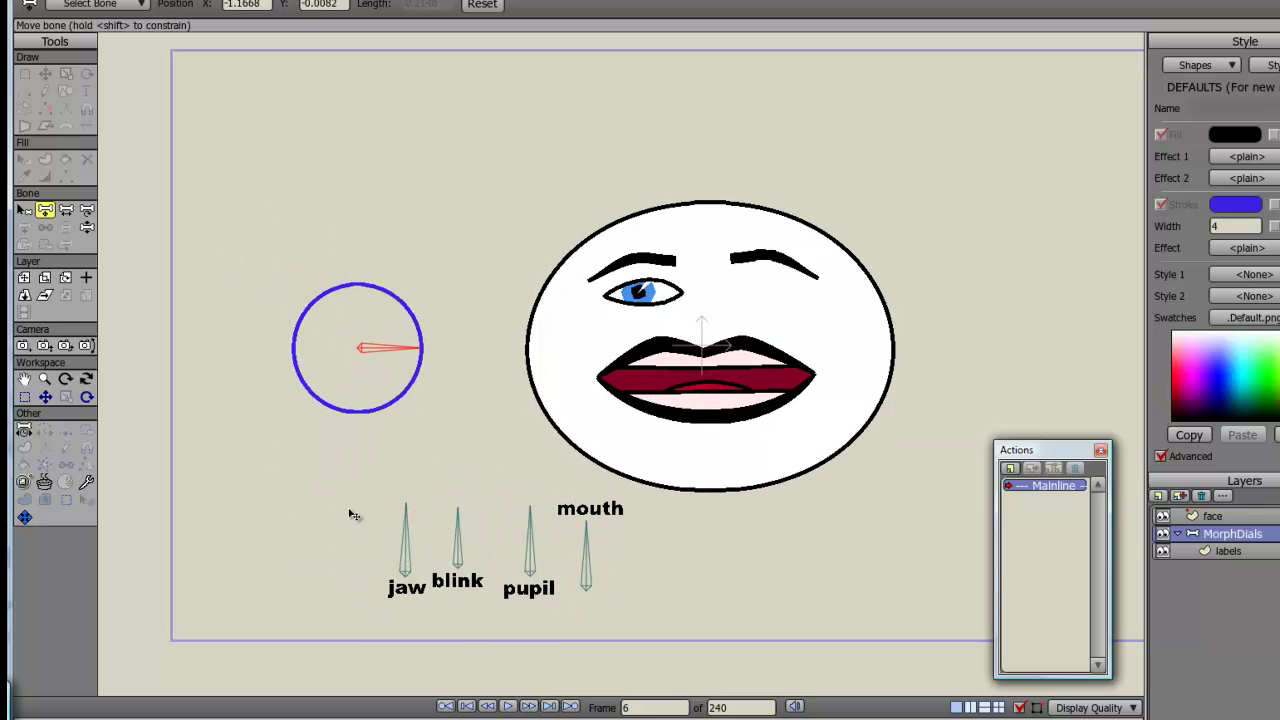
- Move the jaw, blink and pupil bones inside the circle control
left_click_drag(407, 583, 365, 348)
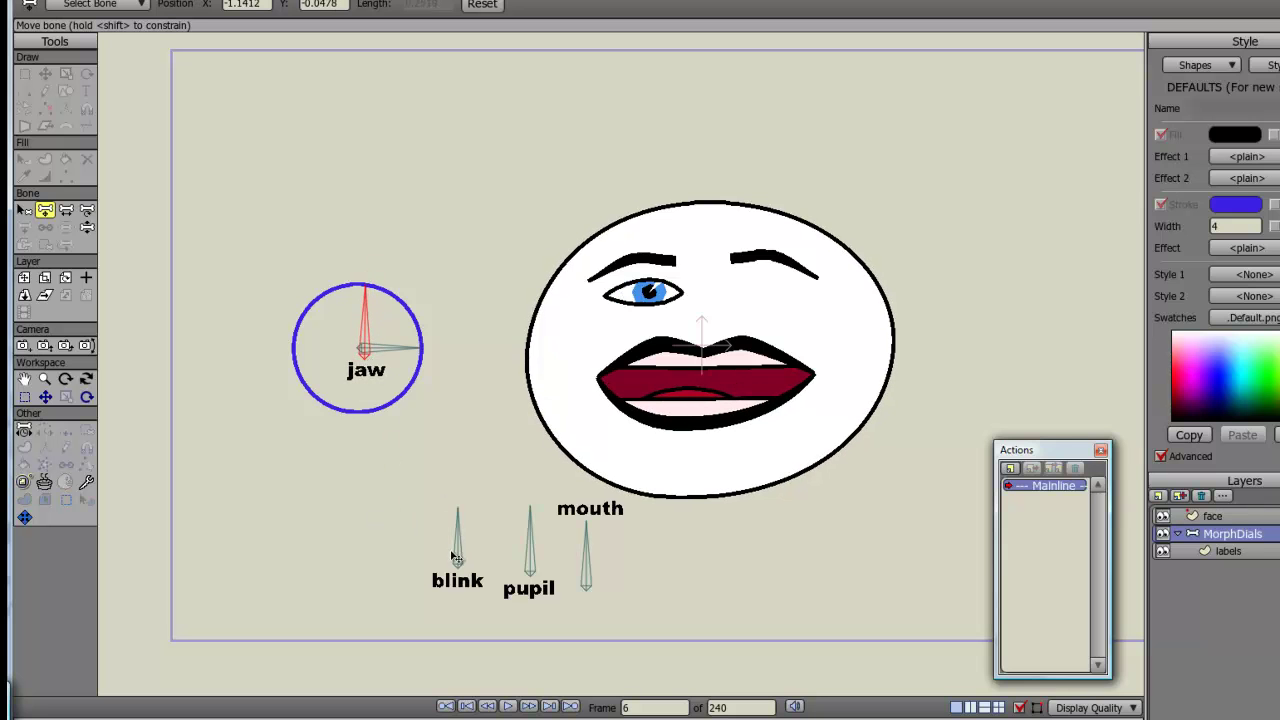
left_click_drag(457, 560, 342, 336)
left_click_drag(531, 568, 388, 340)
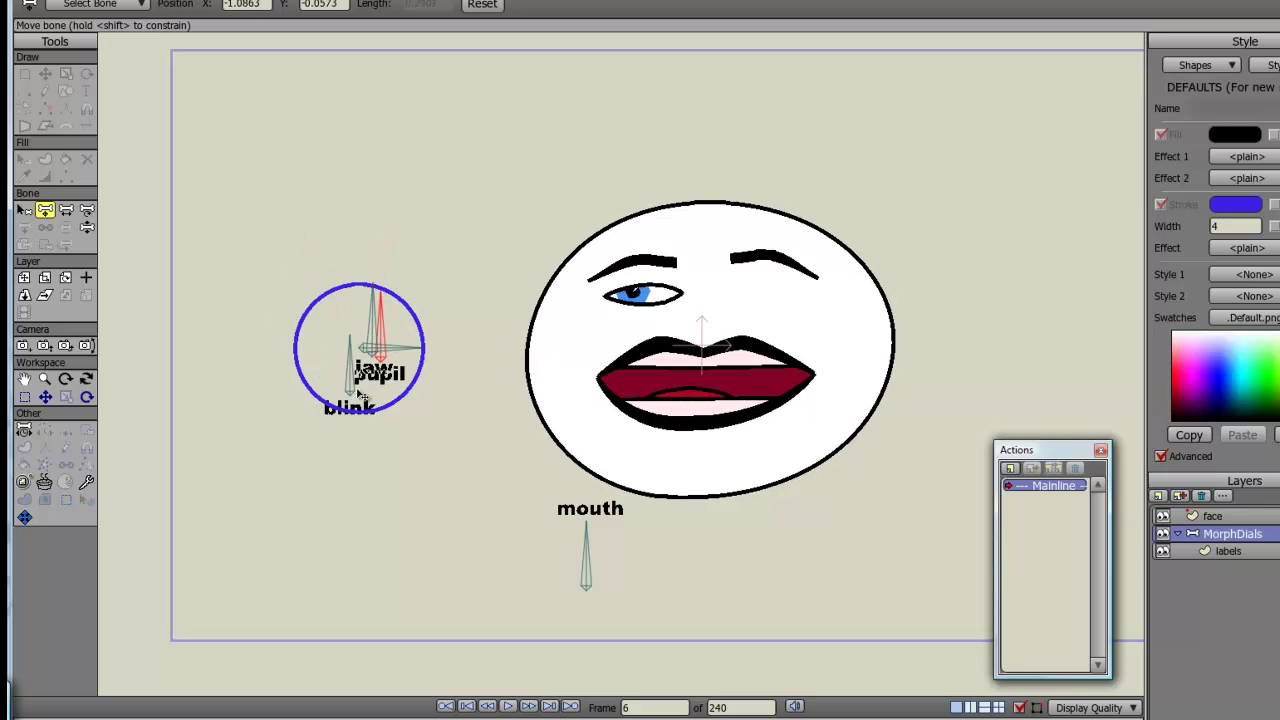
- Spread the bones within the circle control, with jaw near its left edge, pupil near its right edge and blink at the centre
left_click_drag(353, 386, 318, 298)
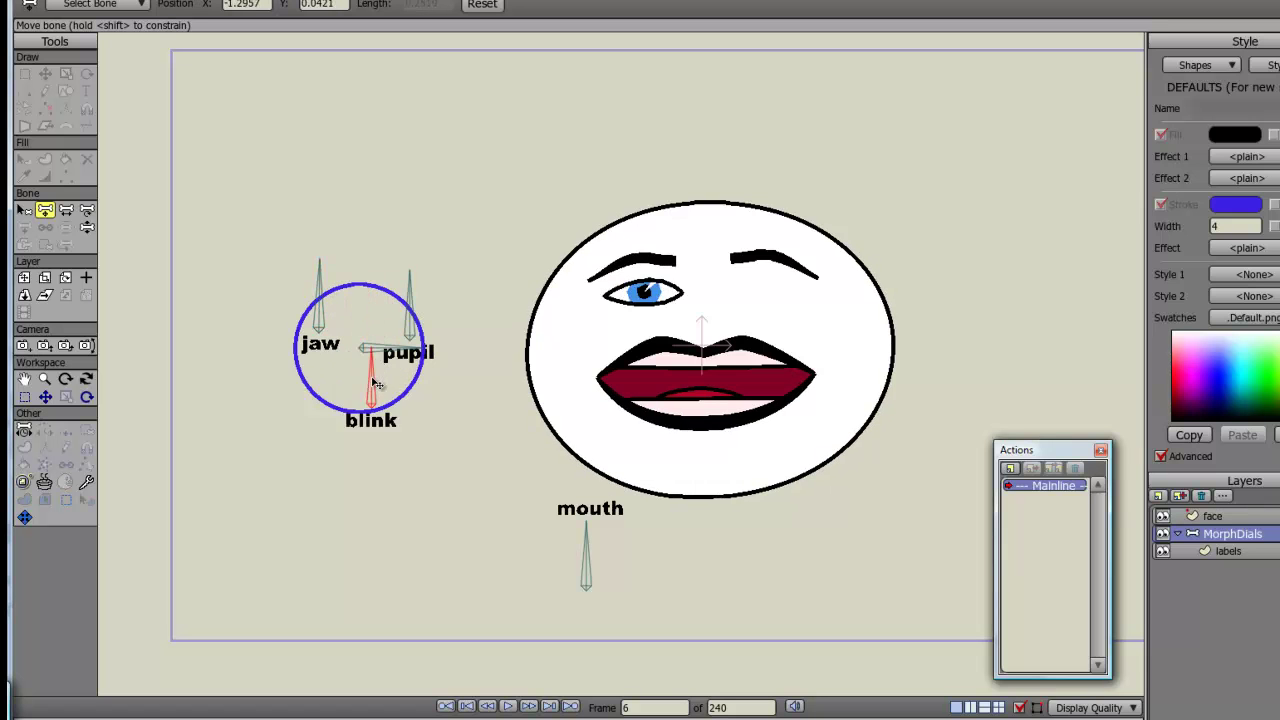
left_click_drag(372, 380, 393, 328)
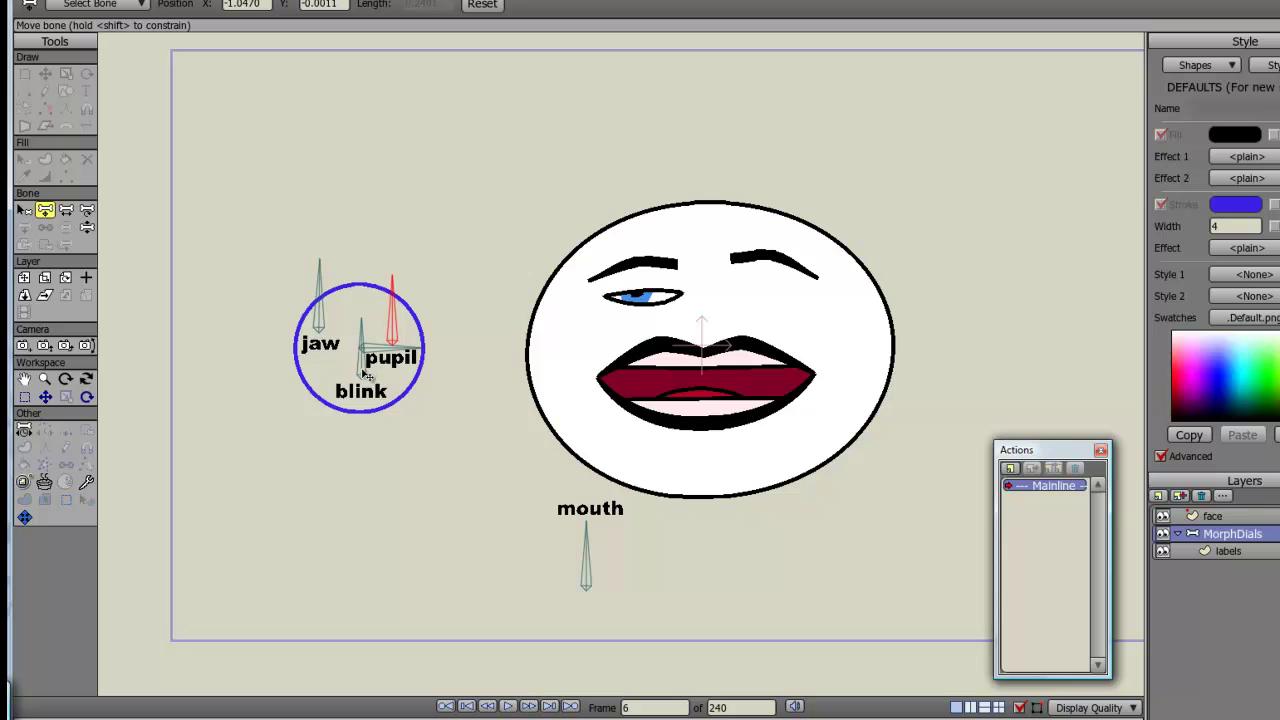
left_click_drag(365, 375, 367, 359)
- Move the jaw, blink and pupil bones out of the circle control and space them out in a row beneath it
left_click_drag(316, 320, 362, 500)
left_click_drag(366, 314, 443, 491)
left_click_drag(392, 320, 517, 466)
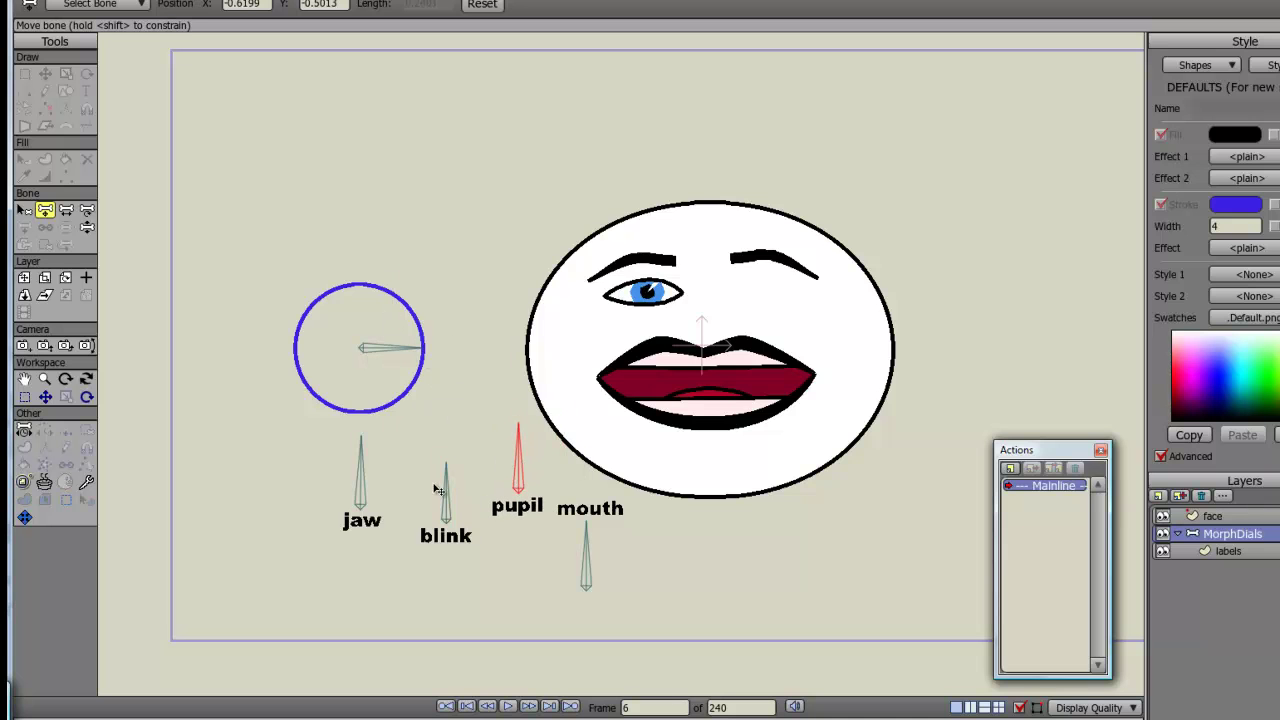
mouse_move(450, 522)
left_mouse_down()
mouse_move(354, 325)
mouse_move(385, 355)
mouse_move(354, 255)
mouse_move(385, 425)
mouse_move(435, 505)
left_mouse_up()
left_click_drag(392, 348, 368, 354)
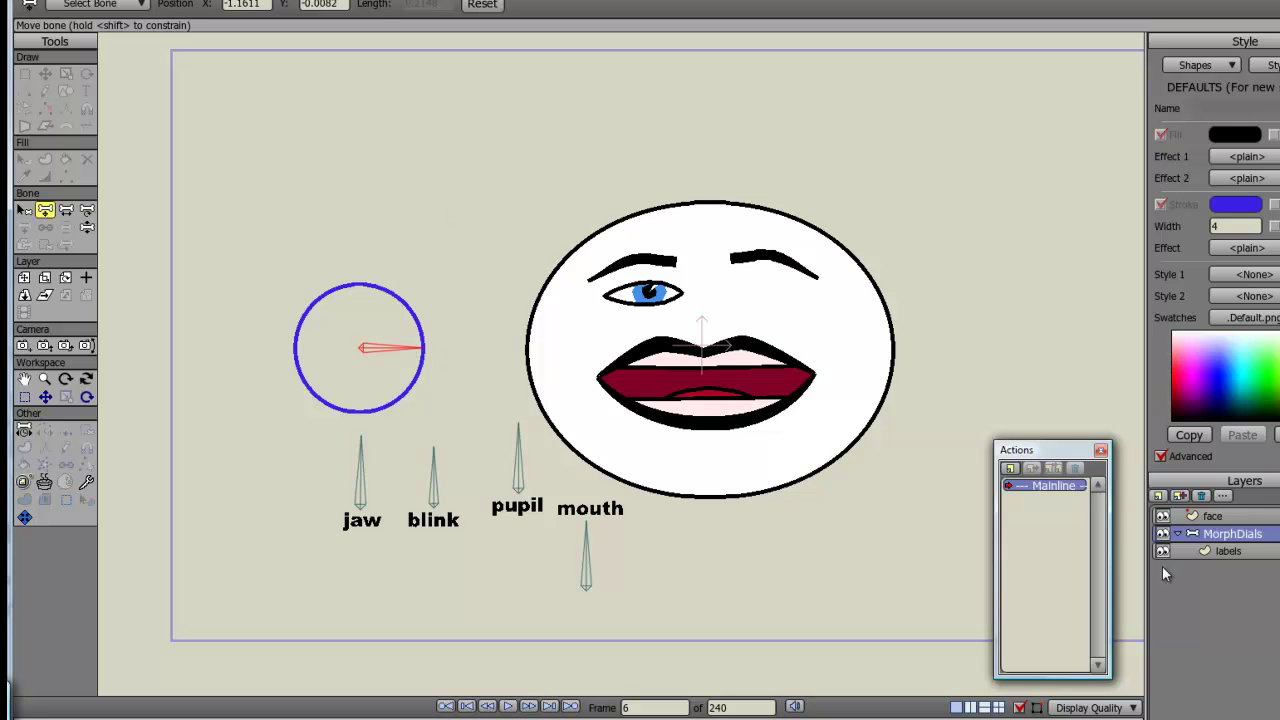
- Rename the circle control bone as mouthClose;pupilMove;jawMove, dropping blink from its morph list
left_click(24, 210)
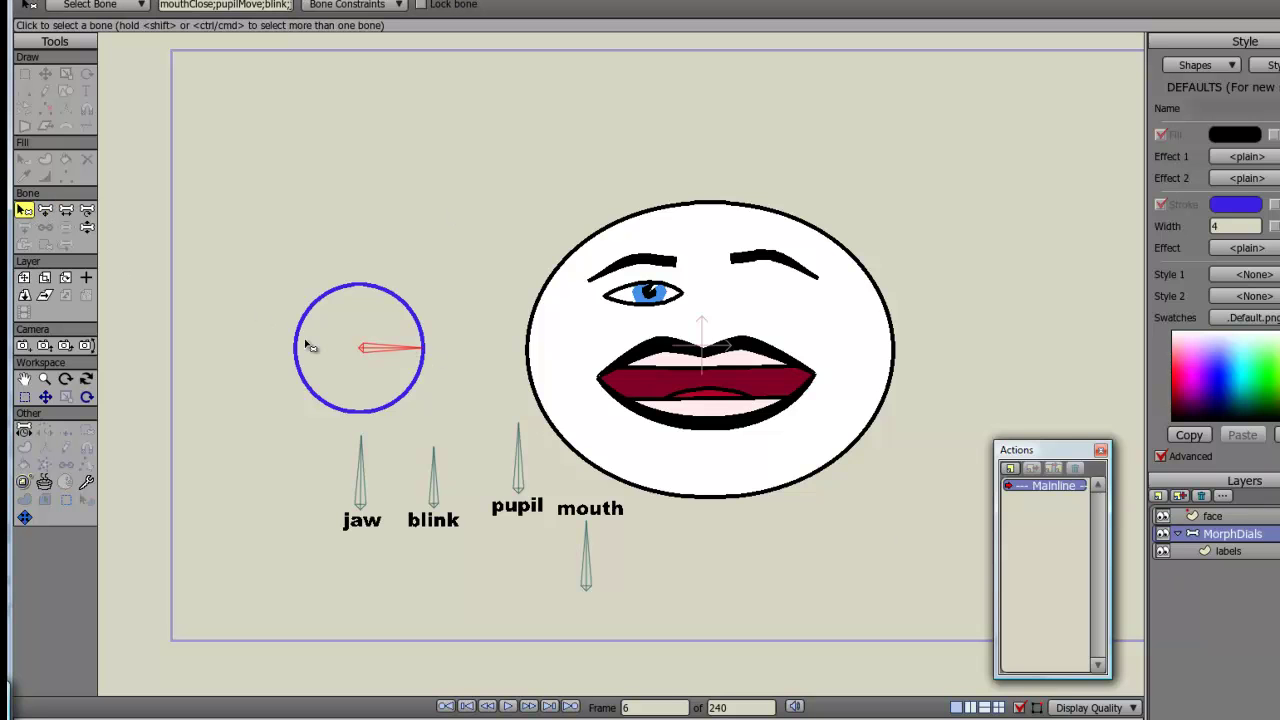
left_click(280, 5)
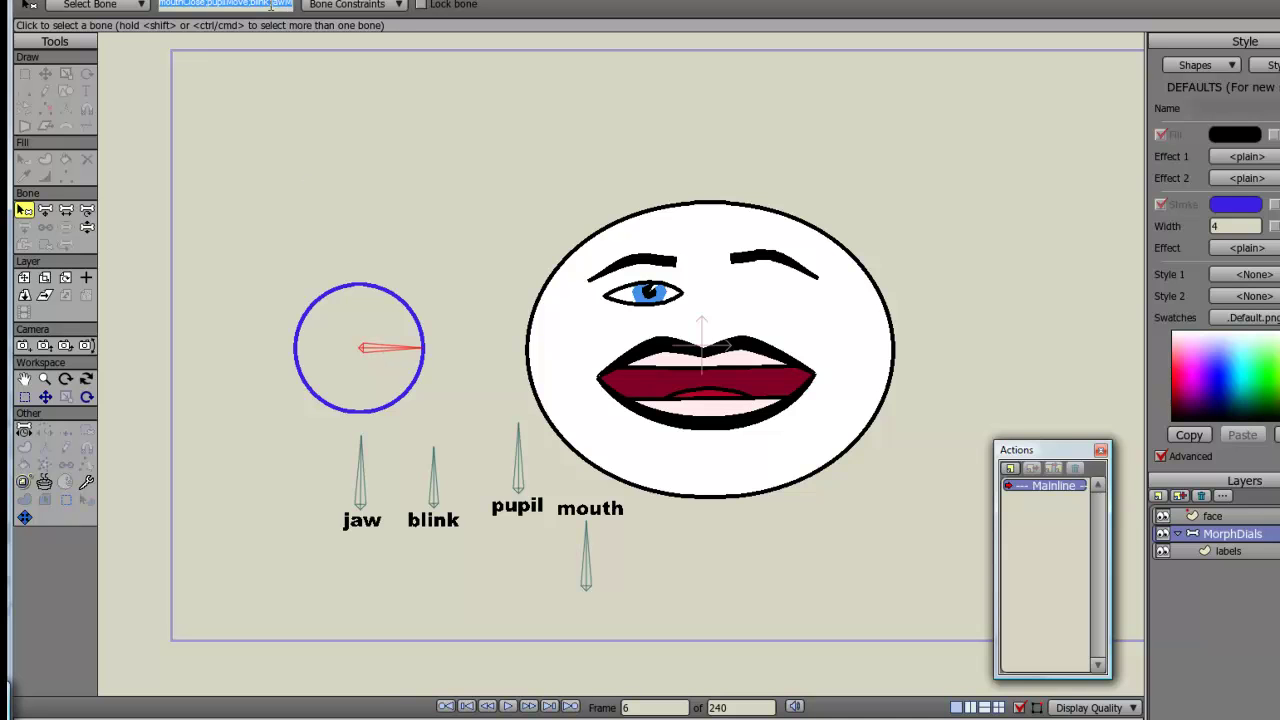
left_click(267, 5)
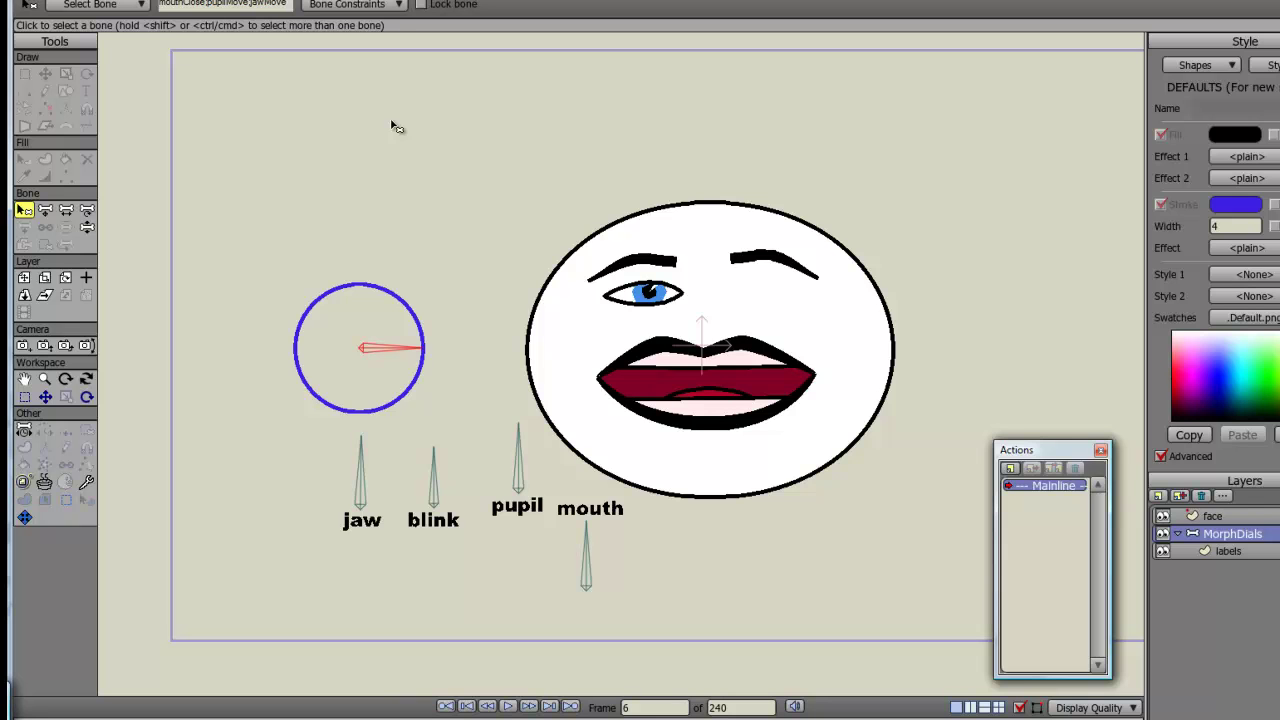
- Move the blink bone out of the row and place it above the large circle control
left_click(470, 399)
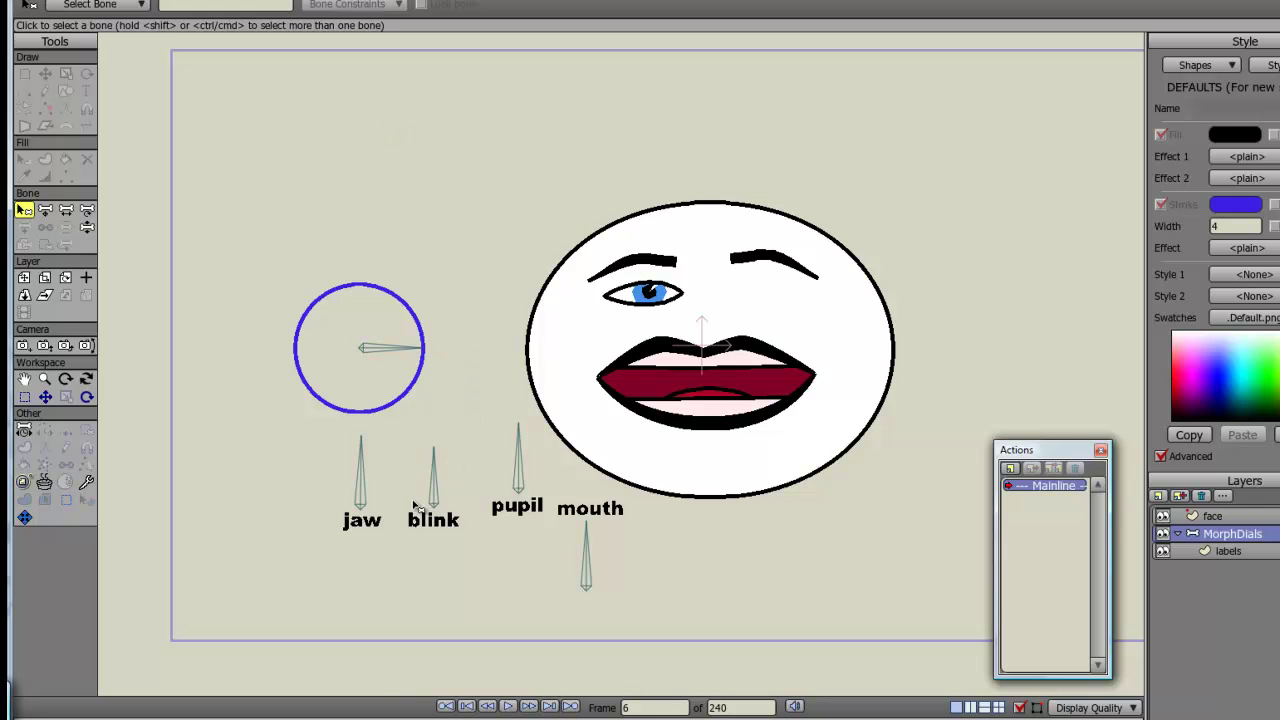
left_click(588, 586)
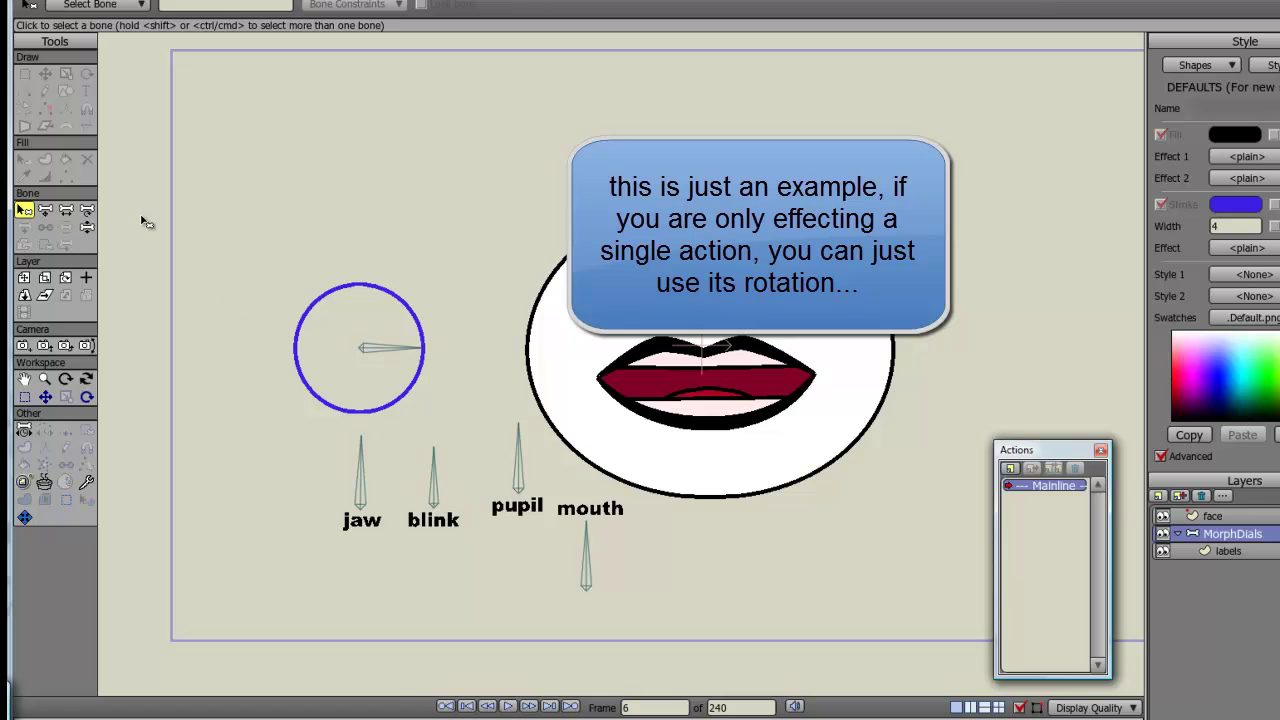
left_click(45, 209)
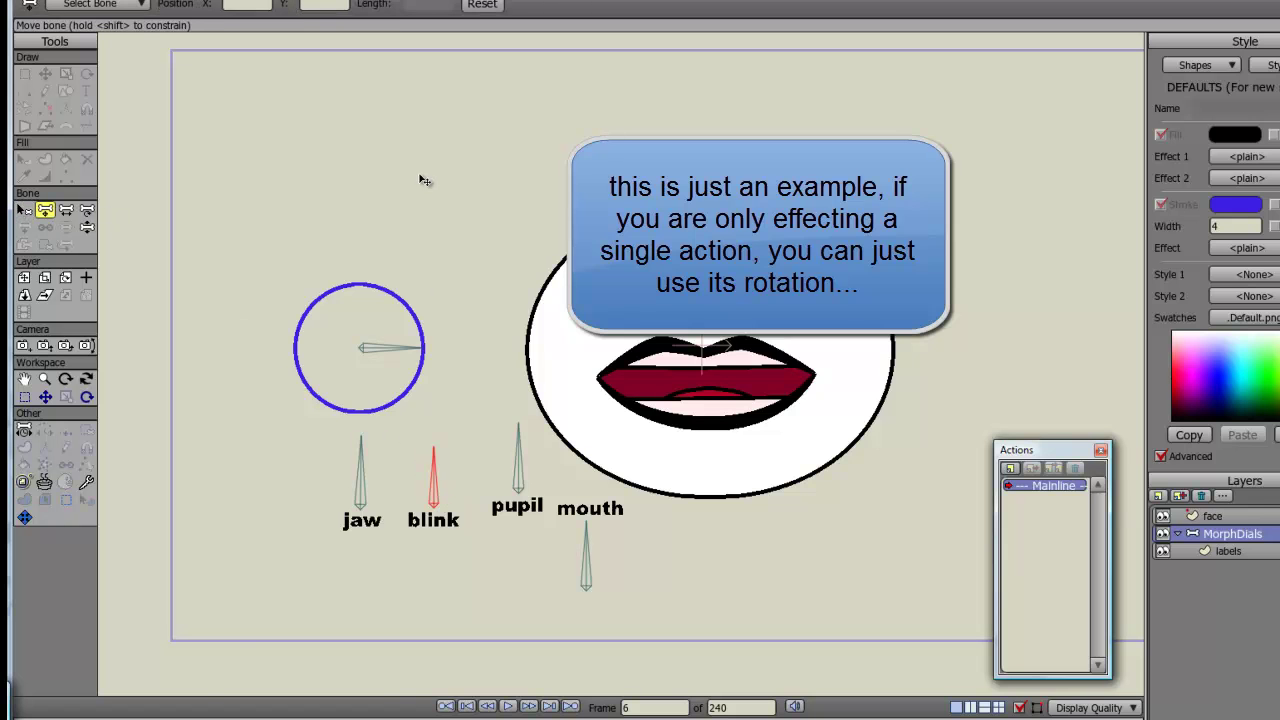
left_click_drag(427, 505, 393, 176)
- At frame 0, add a tiny vertical bone between the mouth label and the face, and name it blink;
key("ctrl+Left")
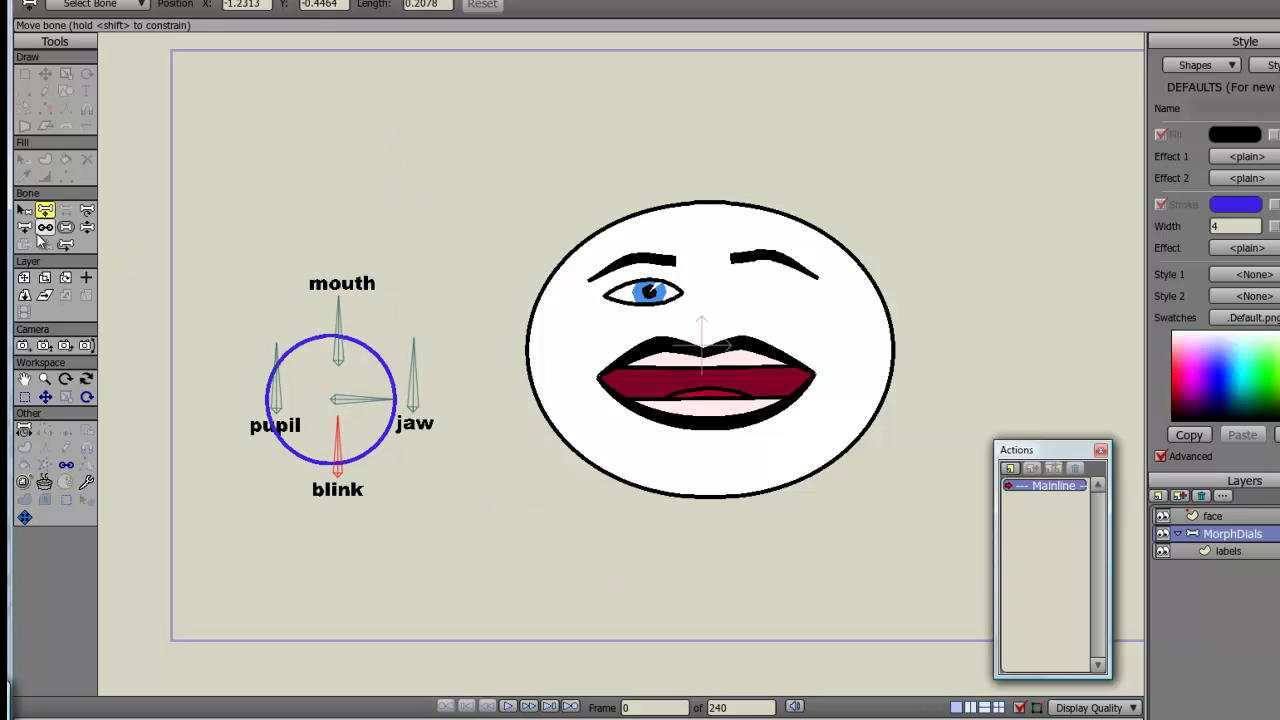
left_click(24, 227)
mouse_move(467, 240)
left_mouse_down()
mouse_move(466, 152)
mouse_move(464, 231)
left_mouse_up()
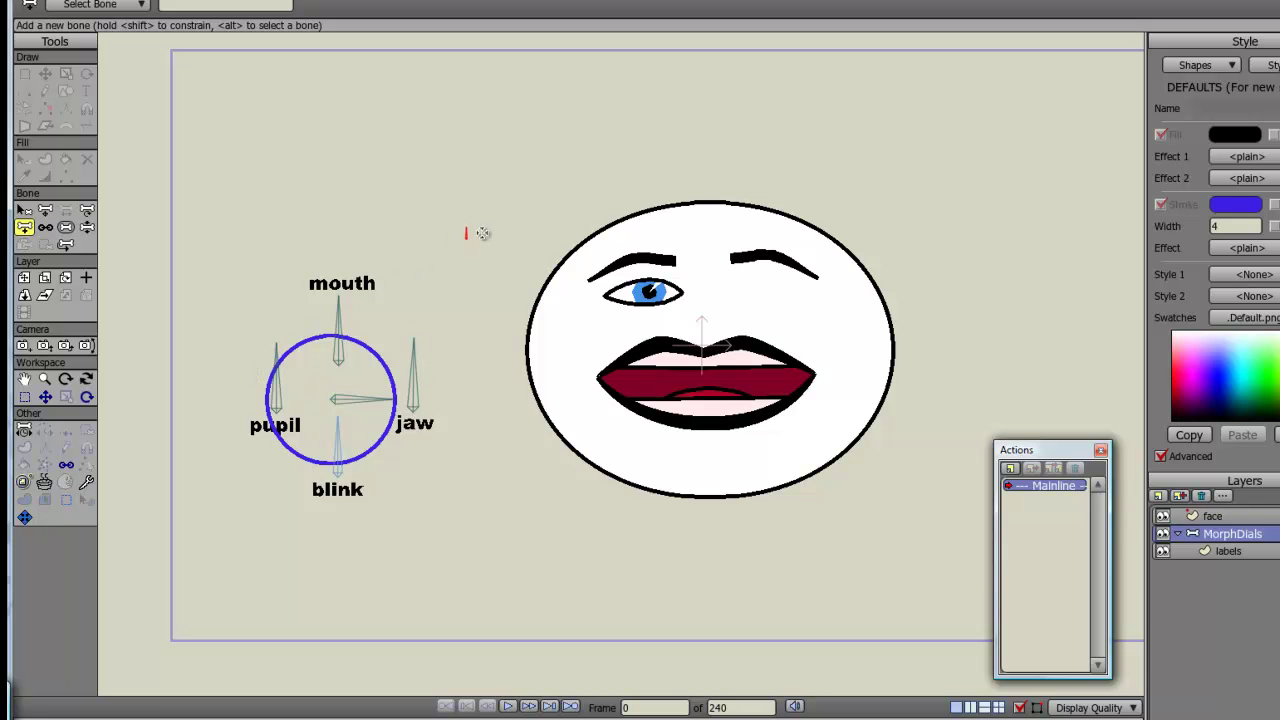
left_click(236, 2)
key("Return")
- On the labels layer, draw a small circle around the tiny new bone and set the stroke width to 2
scroll(463, 225, "down", 1)
scroll(466, 235, "up", 3)
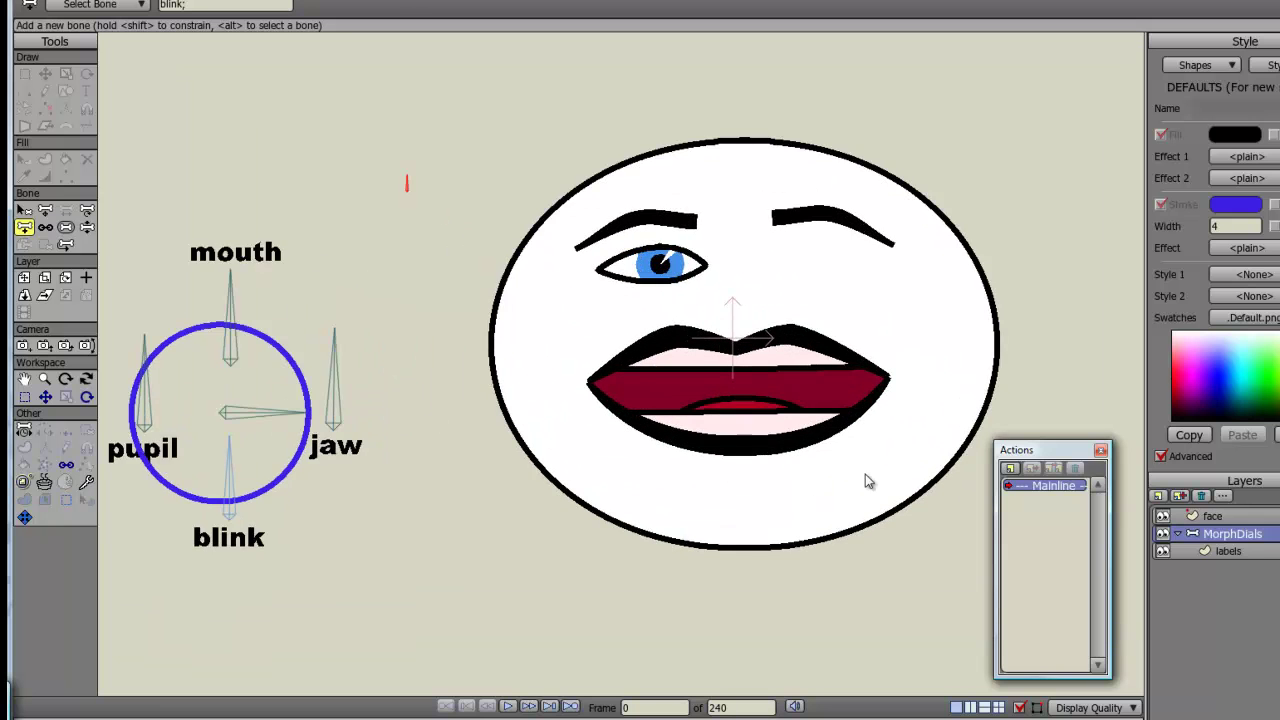
double_click(1230, 551)
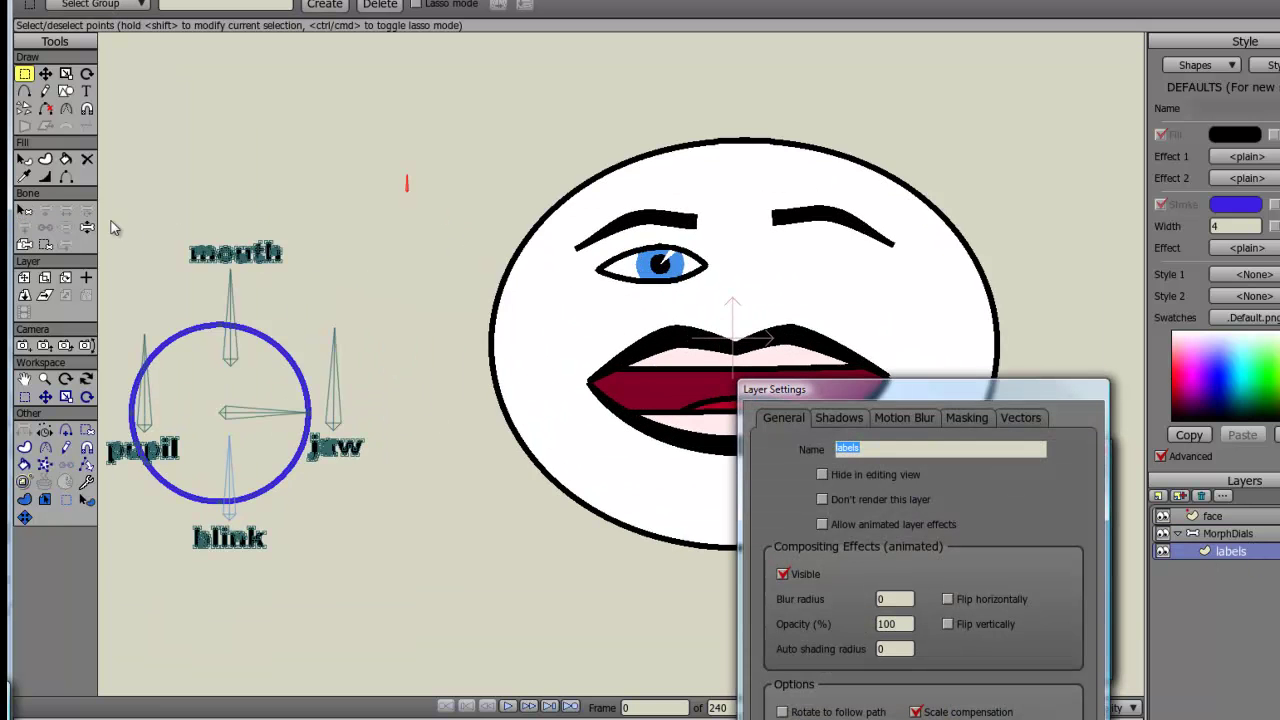
key("Return")
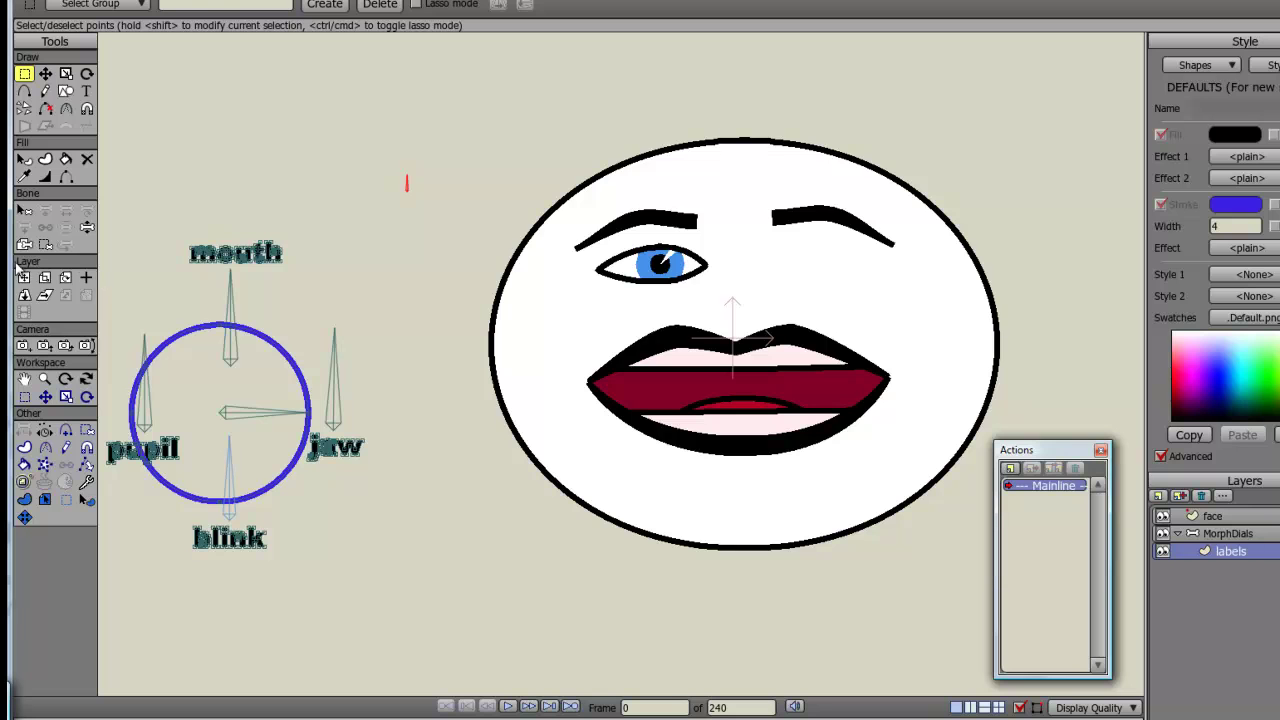
left_click(65, 90)
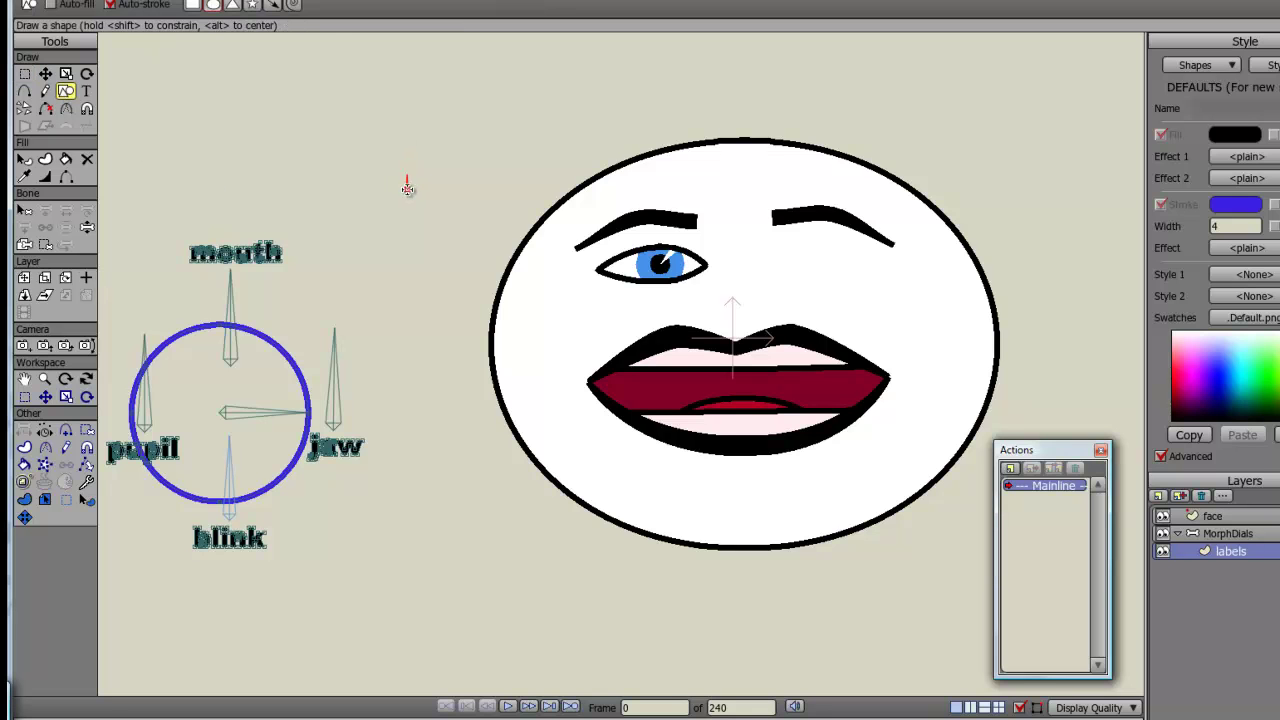
left_click_drag(407, 187, 423, 203)
key("BackSpace")
type("2w")
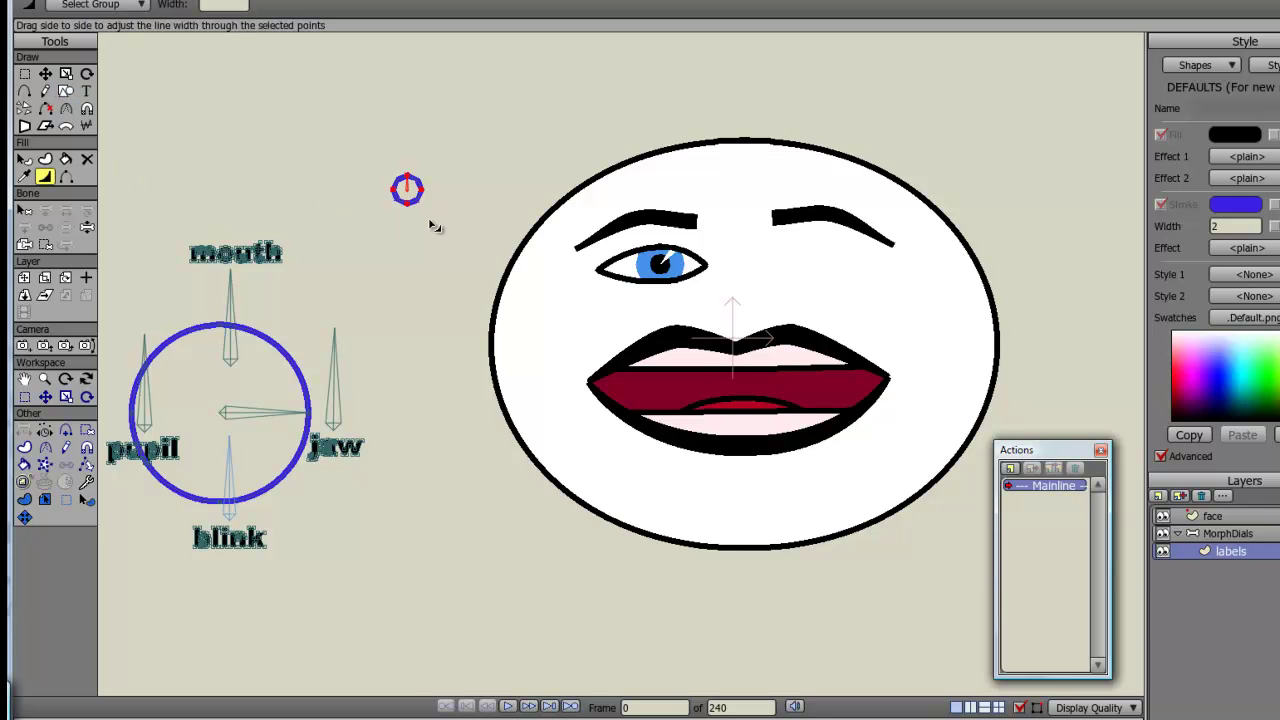
mouse_move(433, 235)
left_mouse_down()
mouse_move(414, 235)
mouse_move(439, 234)
left_mouse_up()
- Bind the small circle's points to the tiny bone inside it
scroll(443, 239, "down", 3)
key("t")
key("i")
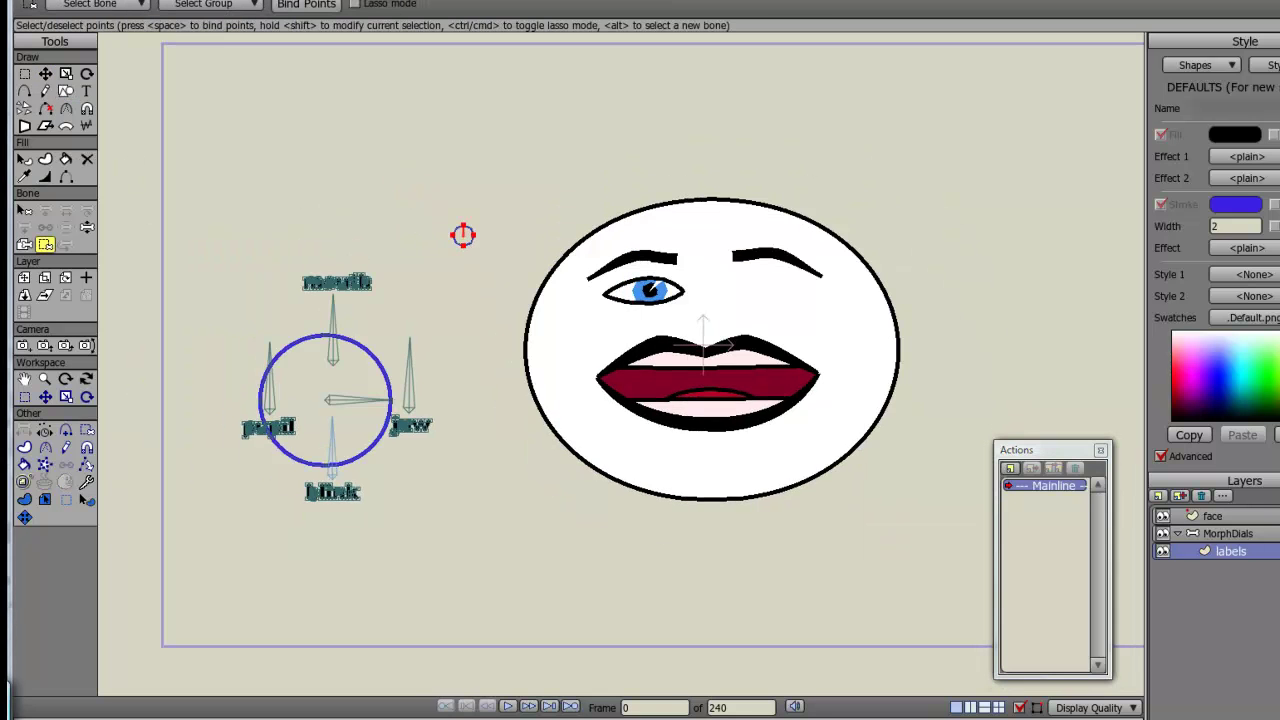
left_click(50, 245)
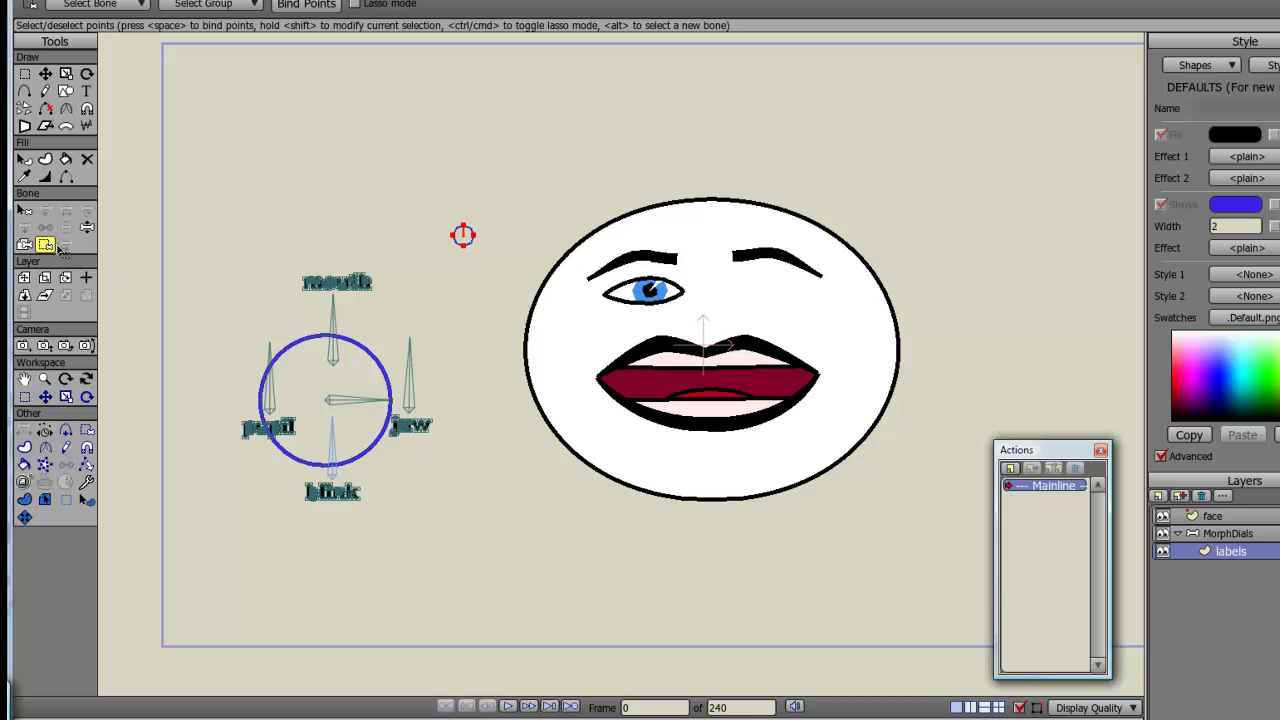
left_click(489, 229)
left_click_drag(424, 211, 501, 262)
scroll(460, 254, "up", 2)
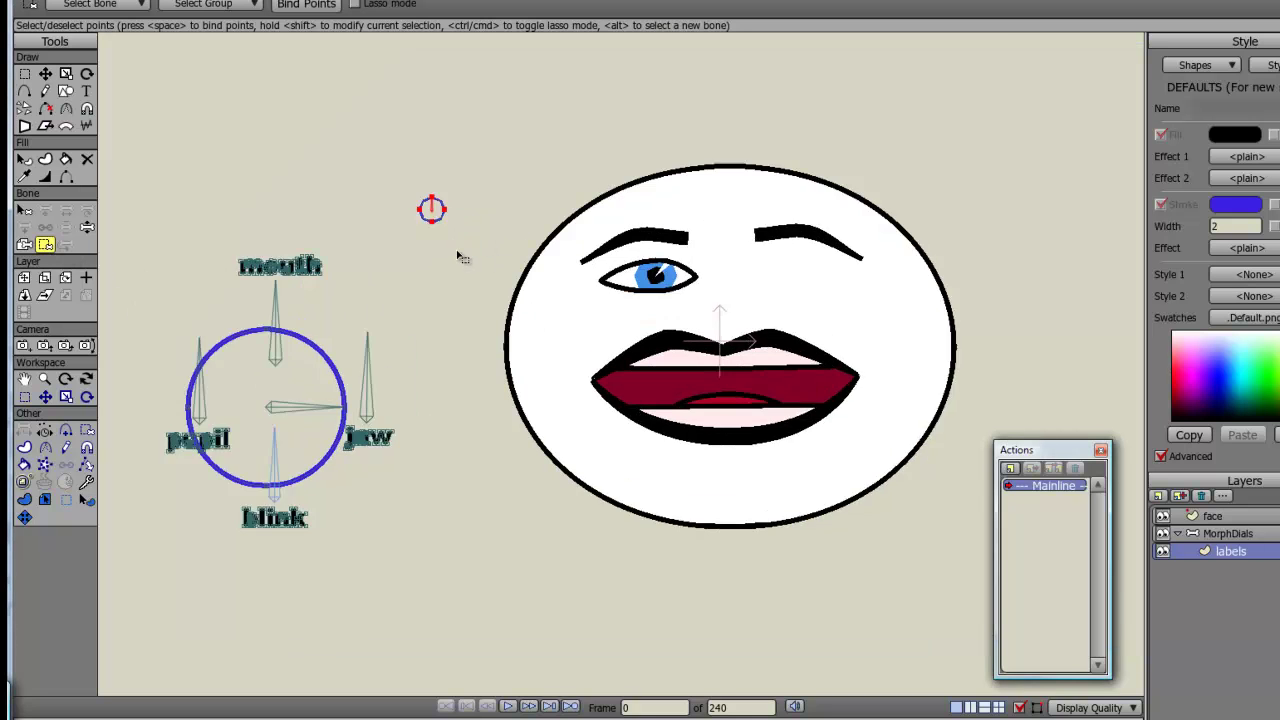
scroll(426, 211, "down", 2)
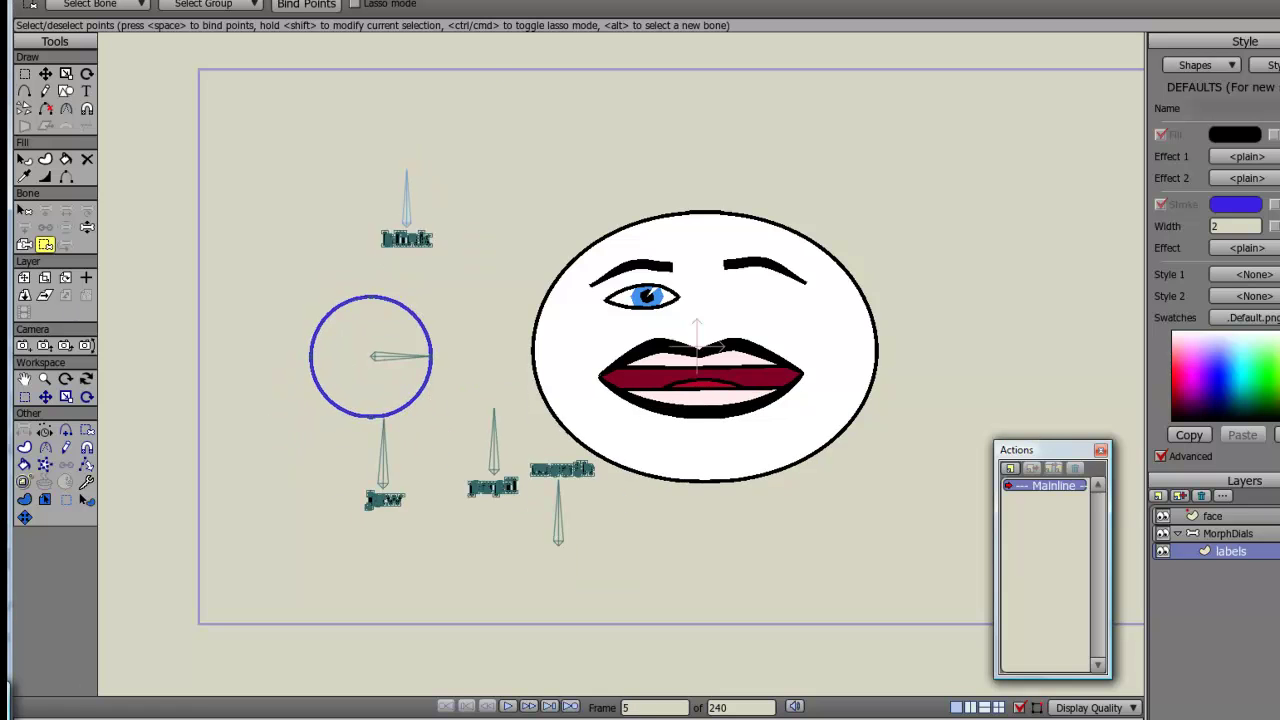
key("space")
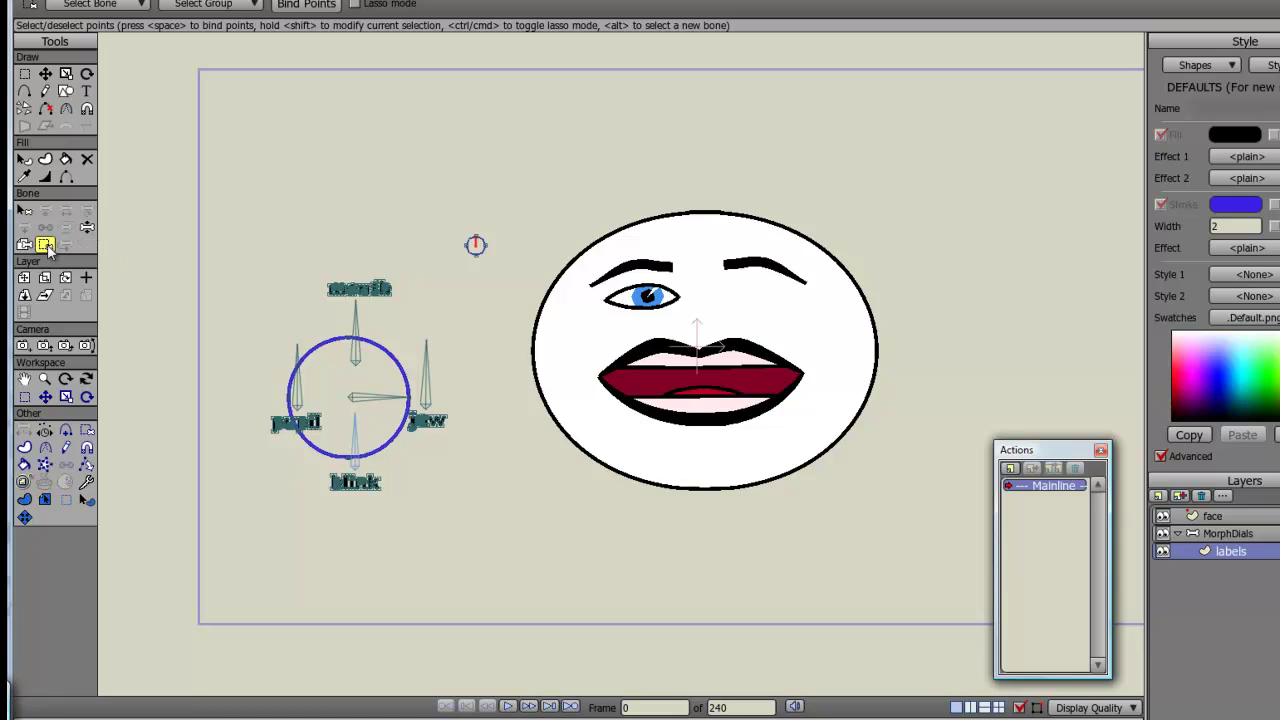
- On the MorphDials layer, detach the tiny bone from its parent blink bone
left_click(25, 211)
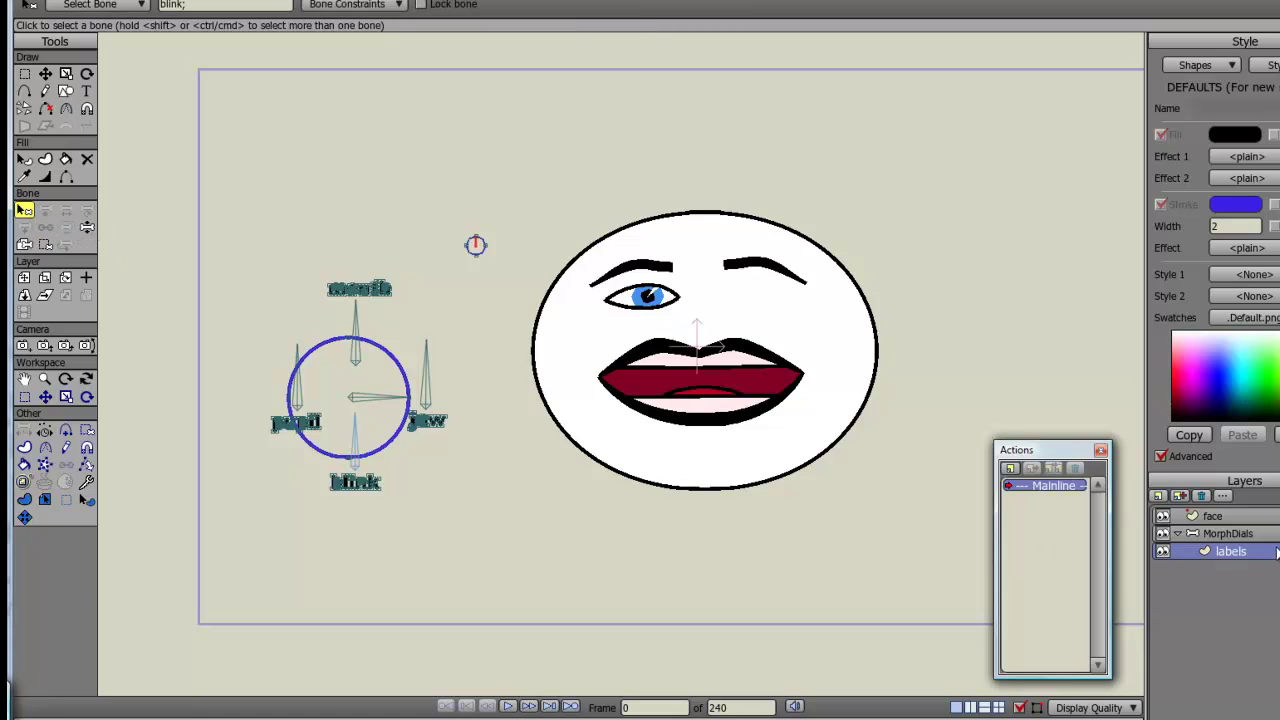
left_click(1245, 534)
left_click(46, 228)
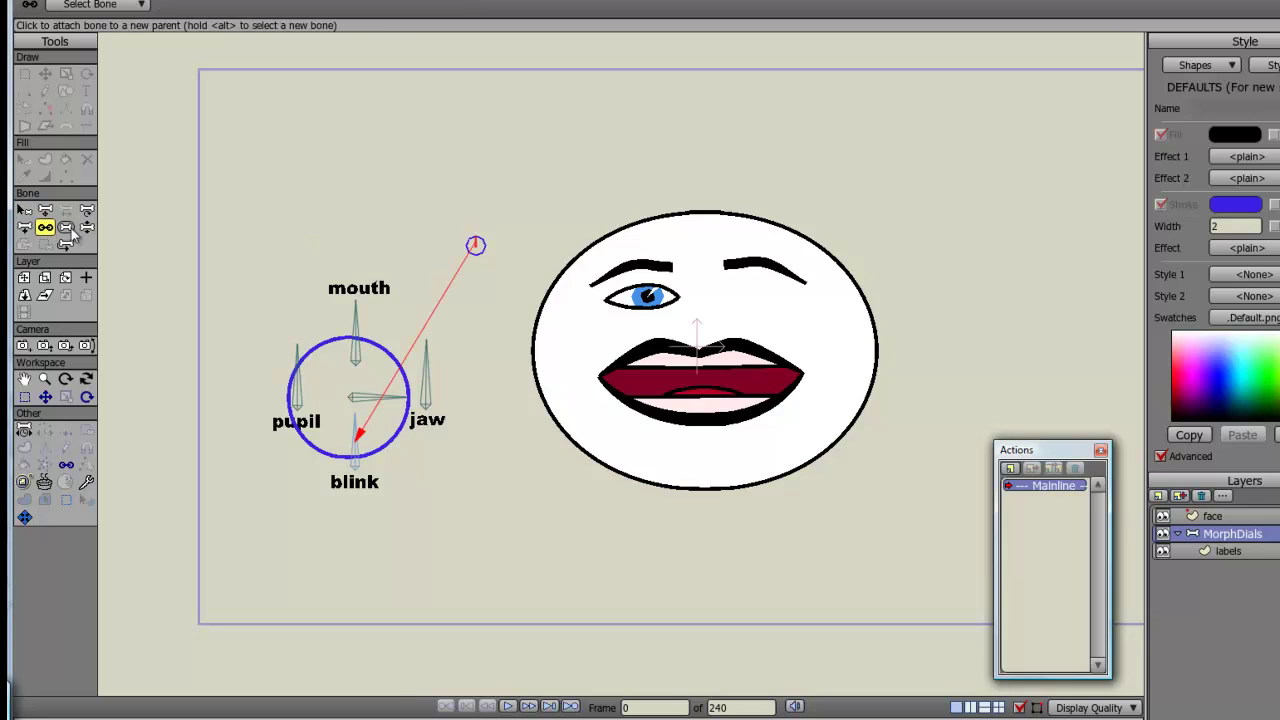
left_click(490, 302)
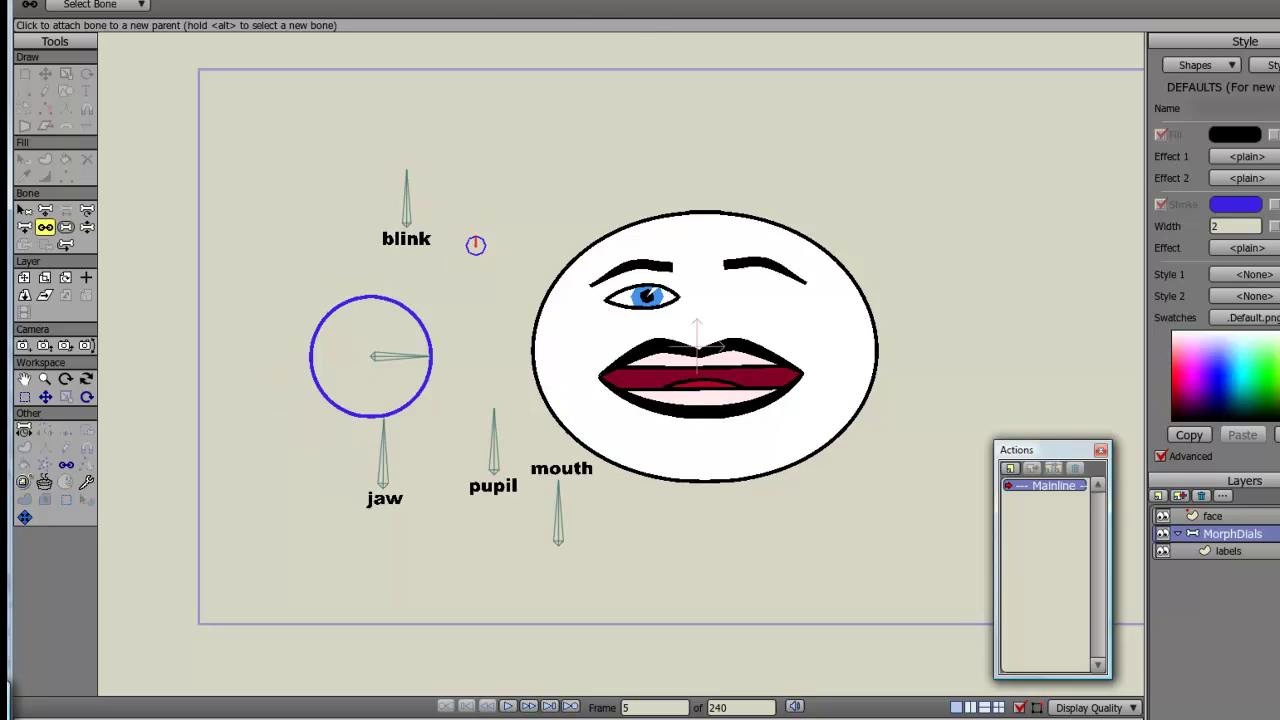
- At frame 6, move the labelled blink bone onto the small circle control
key("z")
scroll(409, 331, "up", 2)
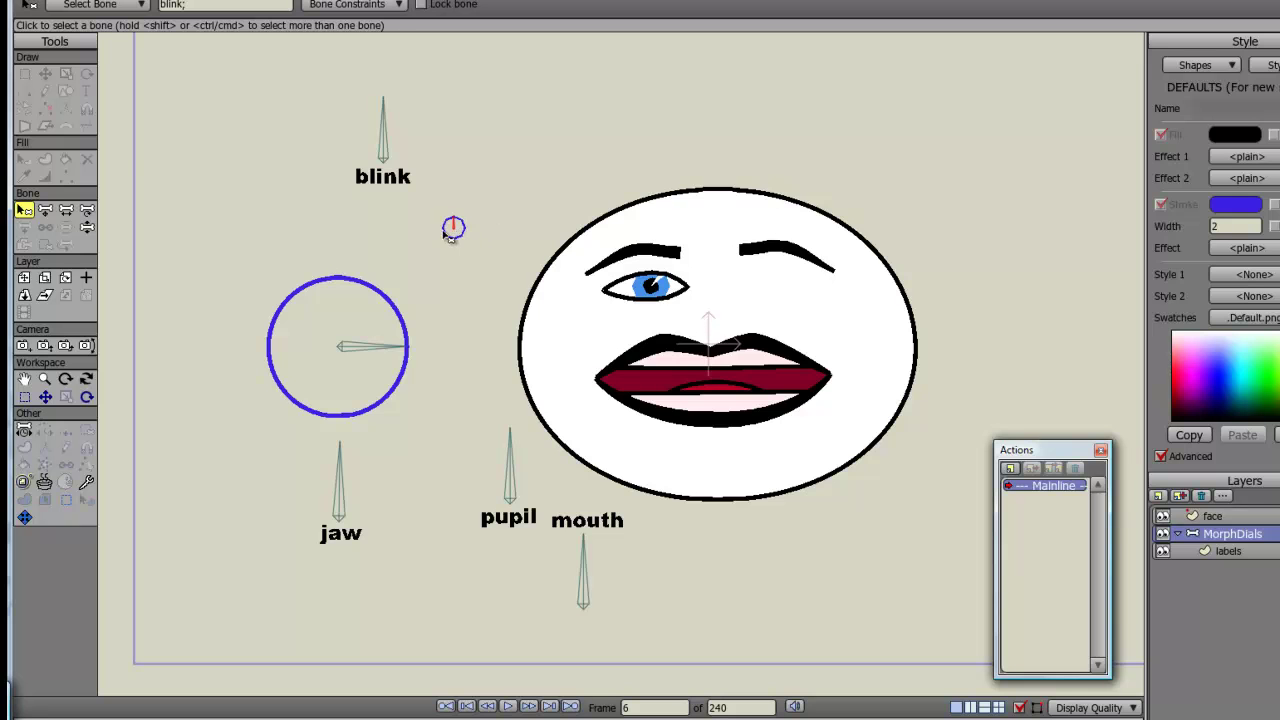
left_click(45, 210)
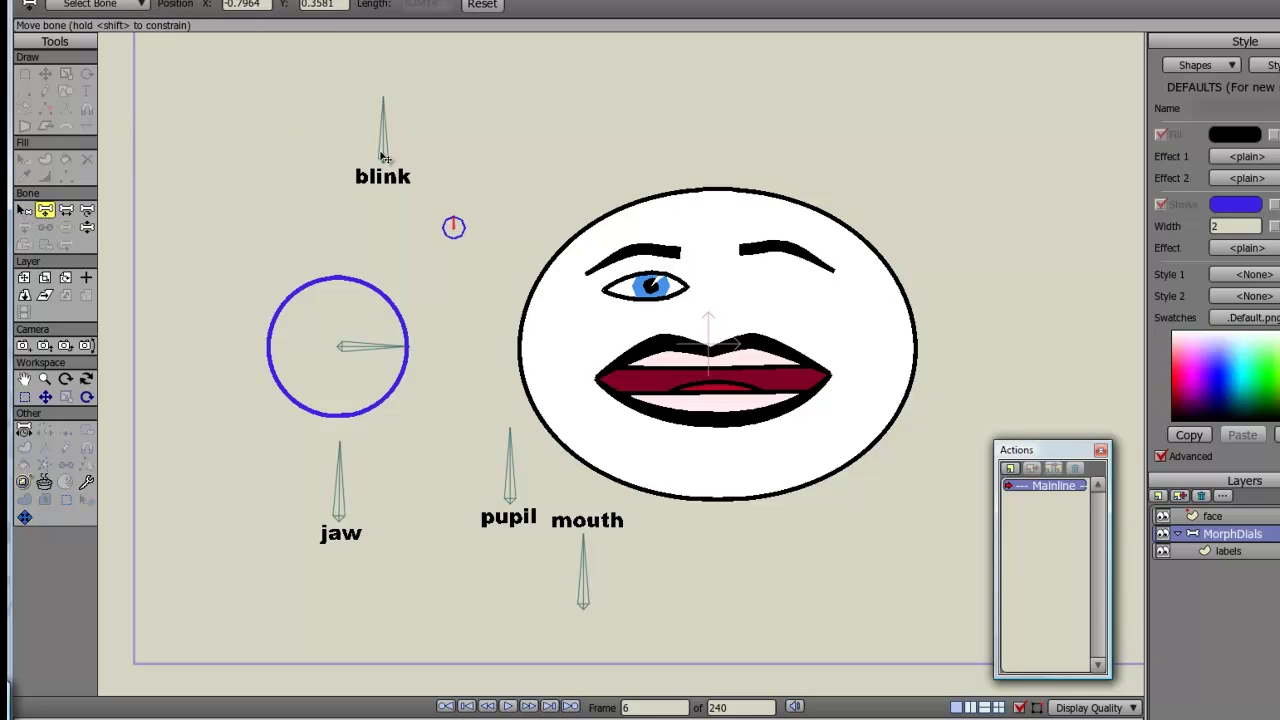
left_click_drag(385, 156, 451, 222)
scroll(454, 234, "down", 3)
scroll(474, 252, "up", 3)
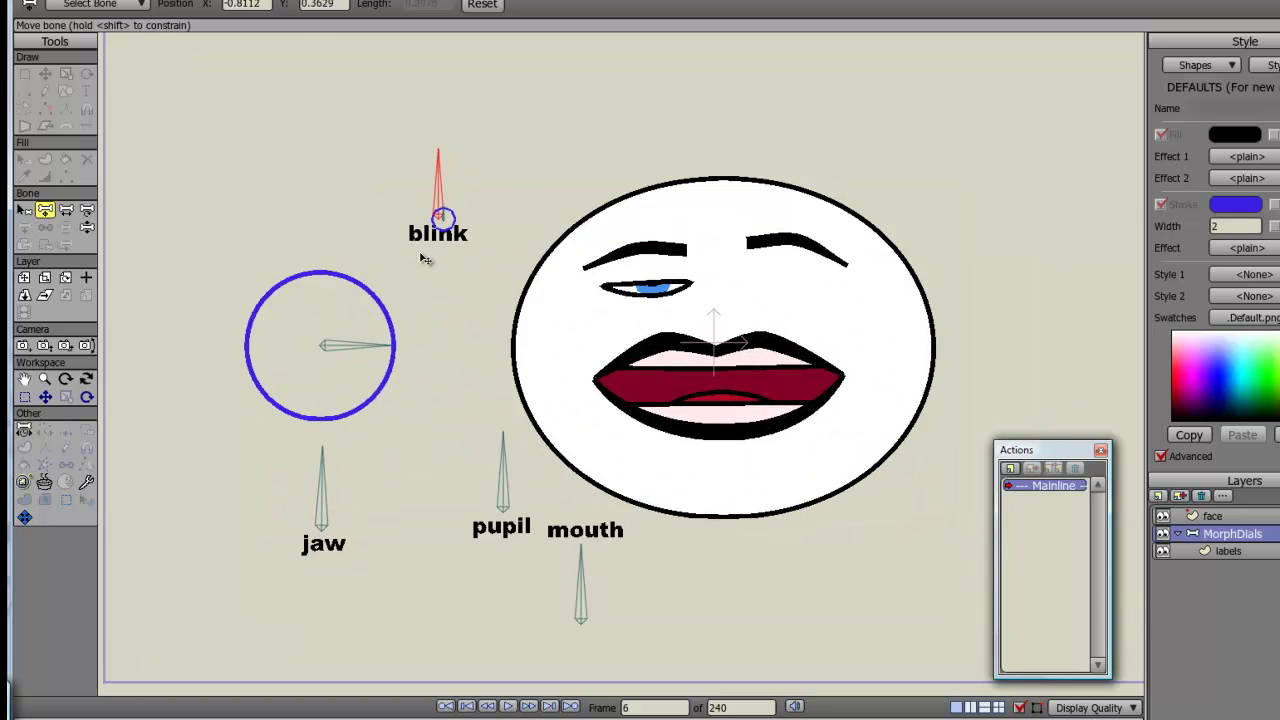
- Nudge the blink bone around within the small circle control to vary how far the eye closes
scroll(425, 258, "up", 3)
left_click_drag(312, 110, 311, 106)
scroll(311, 106, "down", 4)
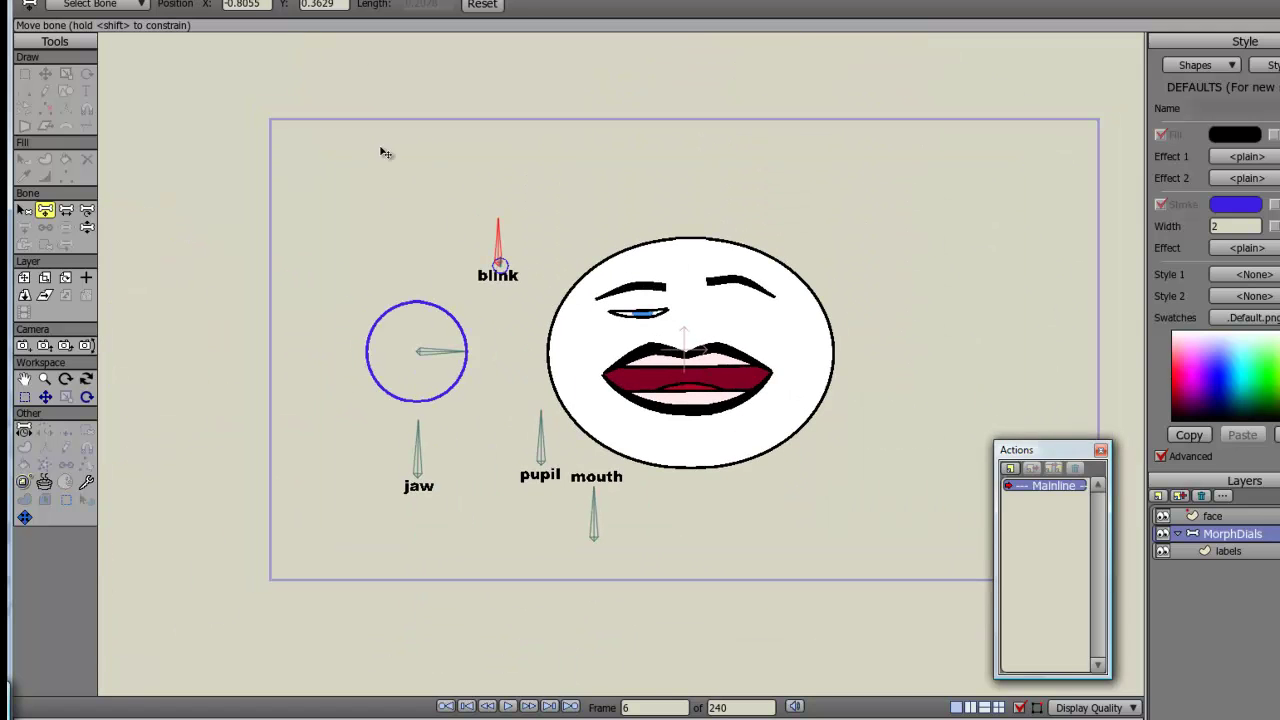
mouse_move(502, 247)
left_mouse_down()
mouse_move(472, 248)
mouse_move(524, 252)
mouse_move(491, 251)
mouse_move(520, 253)
mouse_move(494, 250)
mouse_move(519, 252)
mouse_move(505, 252)
left_mouse_up()
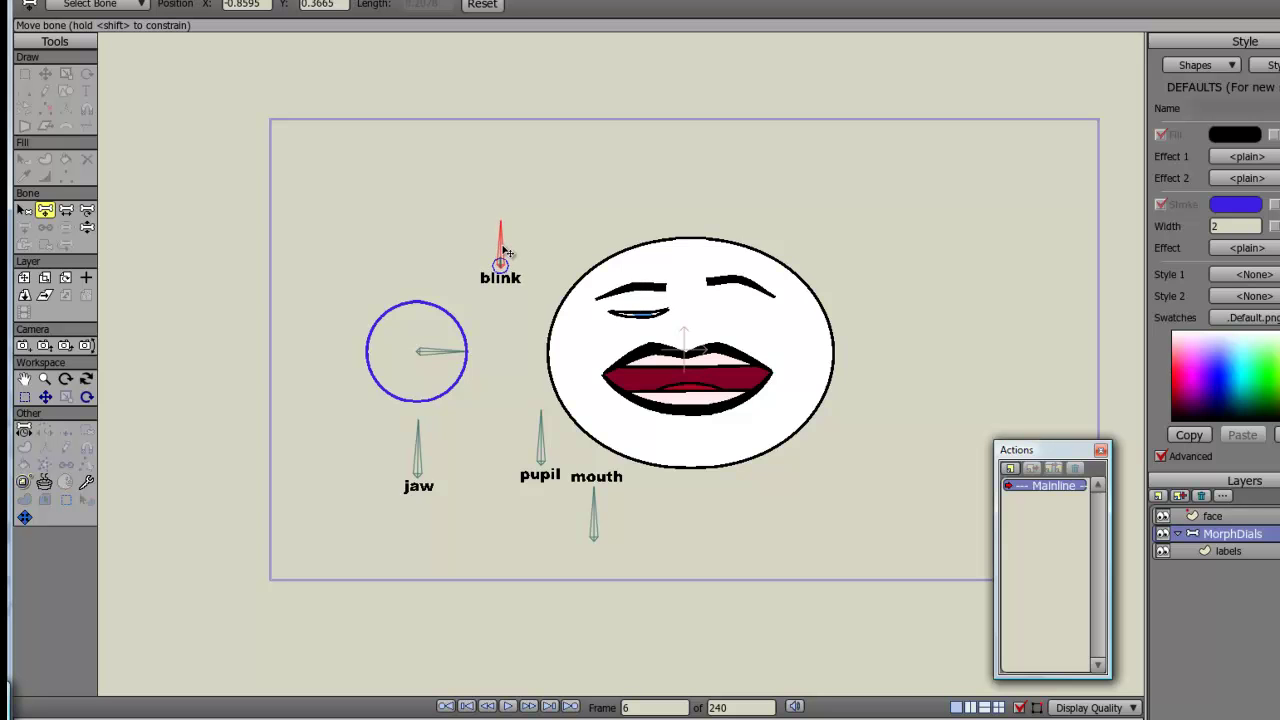
scroll(451, 251, "up", 2)
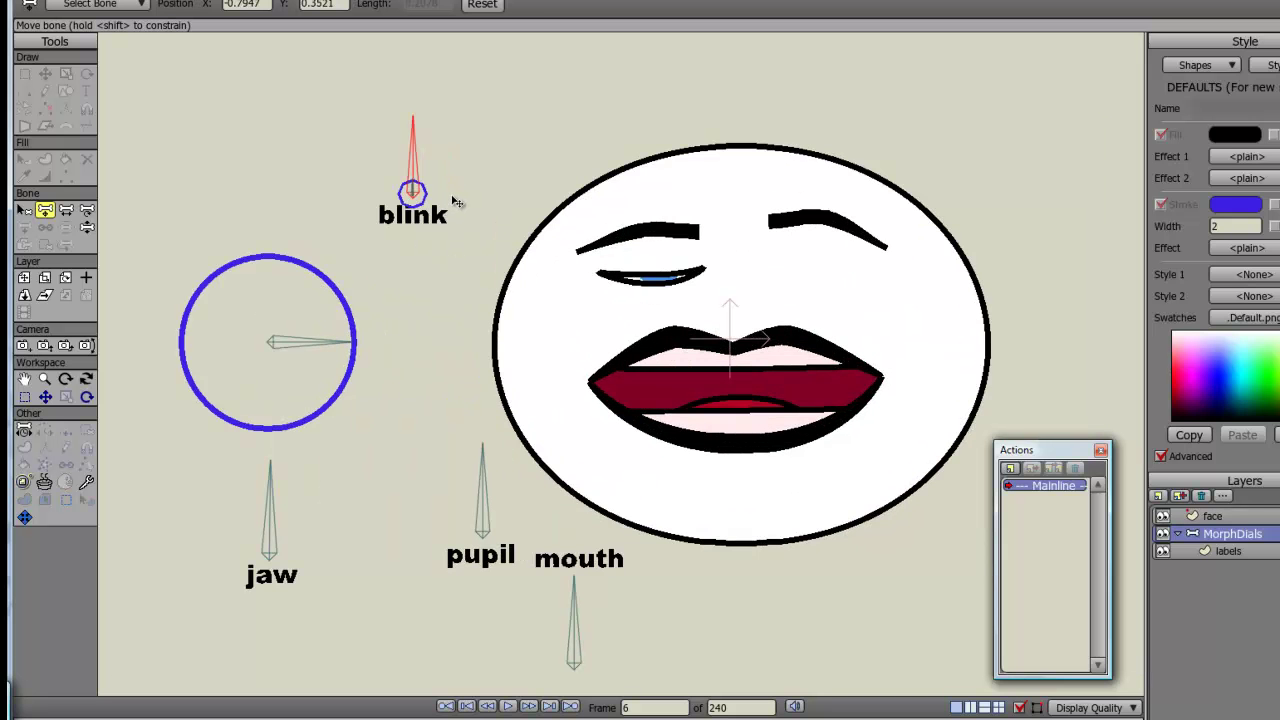
- Rotate the blink bone clockwise within the small circle, the jaw bone to about 58 degrees and the pupil bone to about 44 degrees
left_click(87, 209)
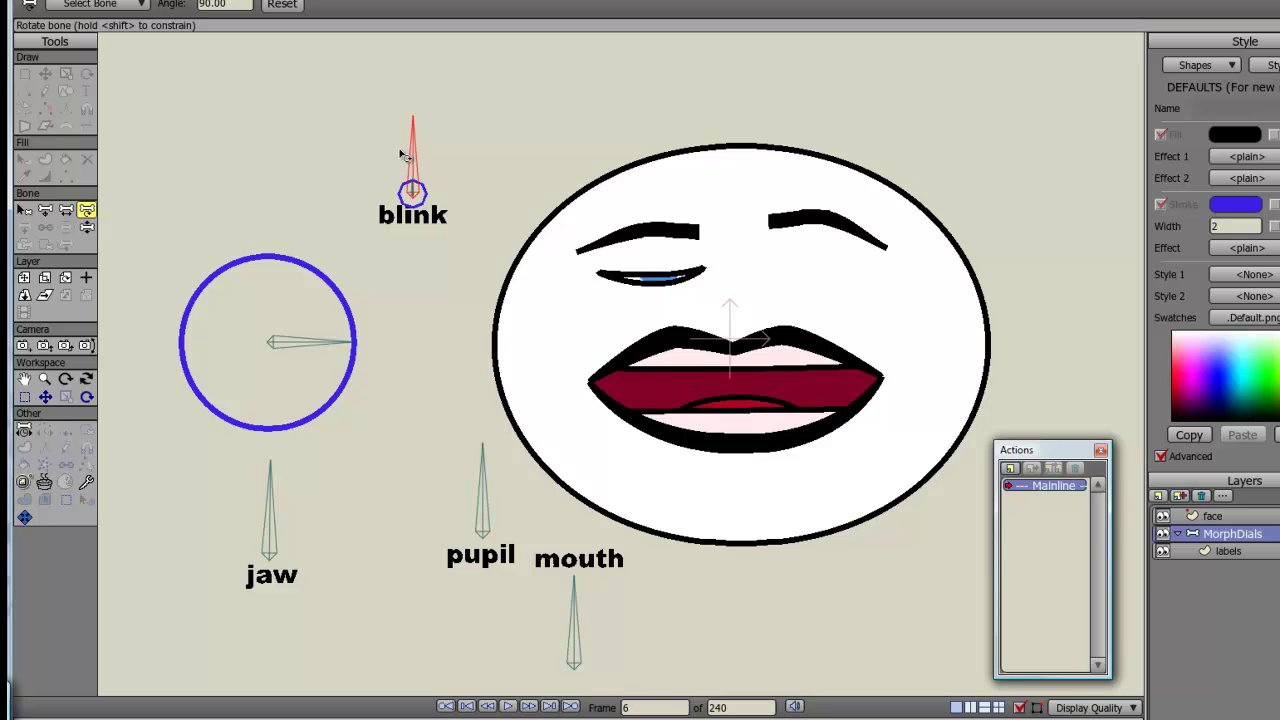
left_click_drag(418, 131, 455, 136)
left_click_drag(281, 483, 360, 484)
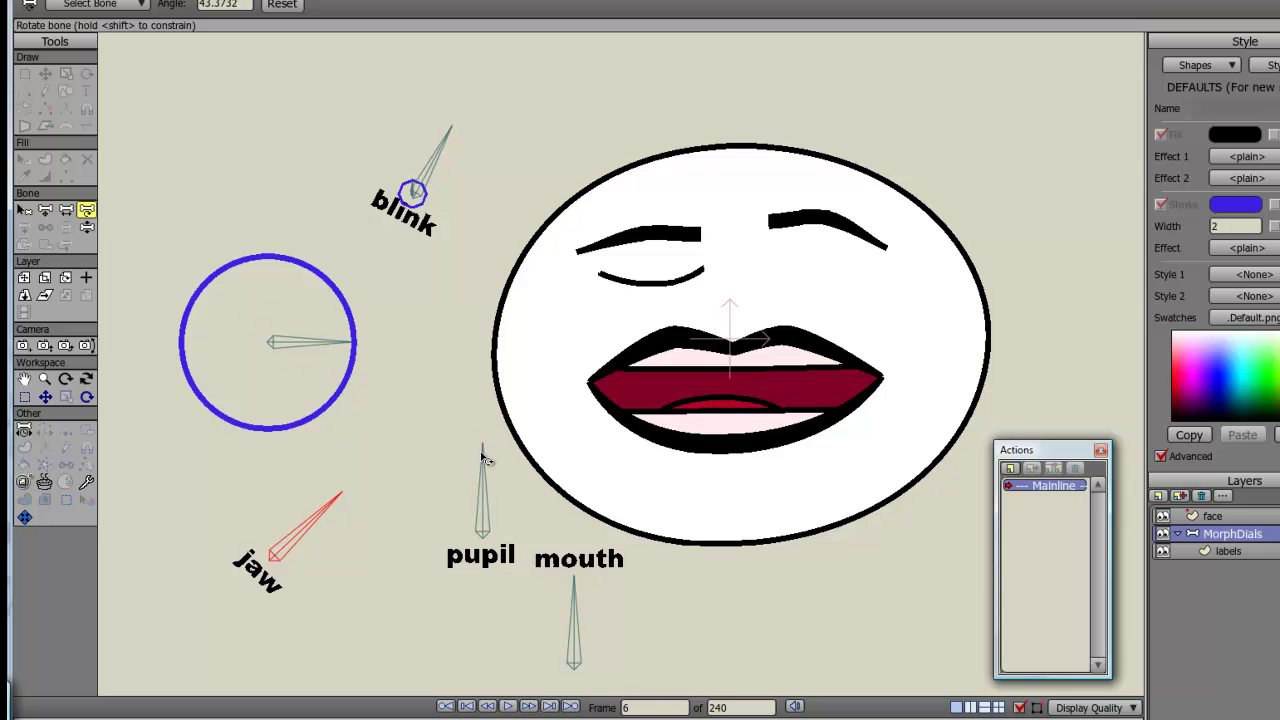
left_click_drag(483, 458, 548, 475)
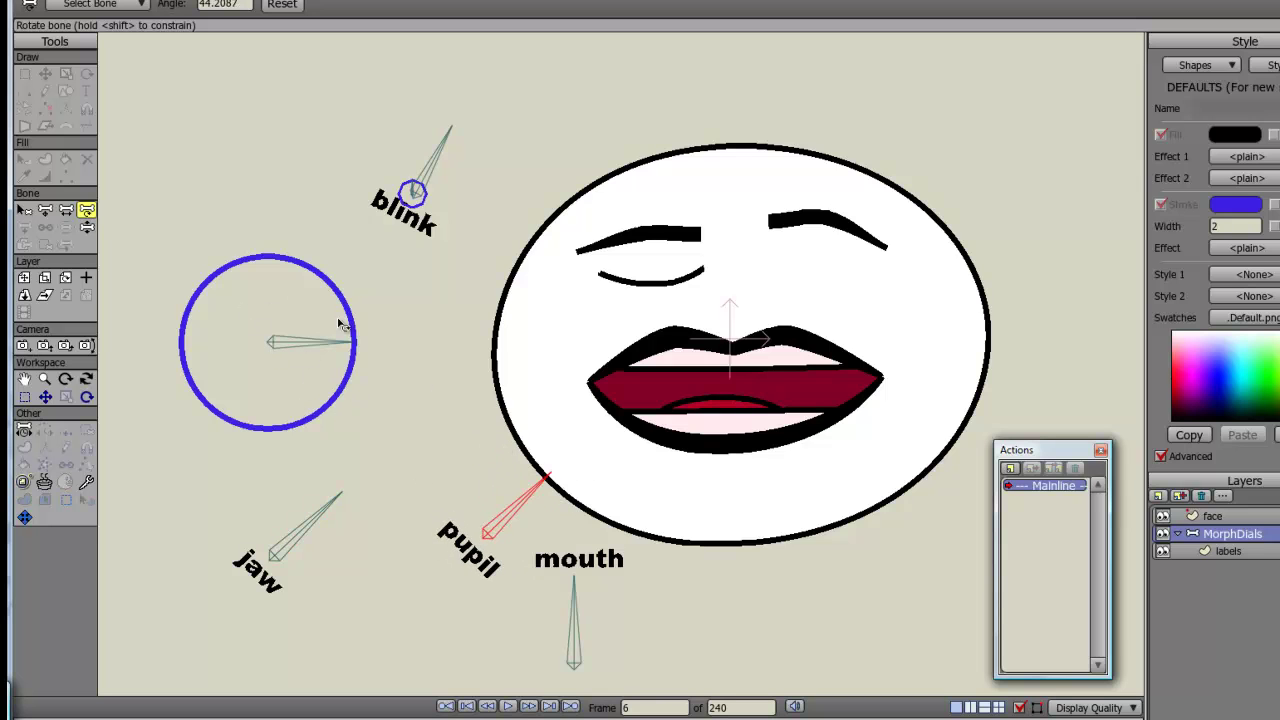
left_click_drag(333, 507, 321, 478)
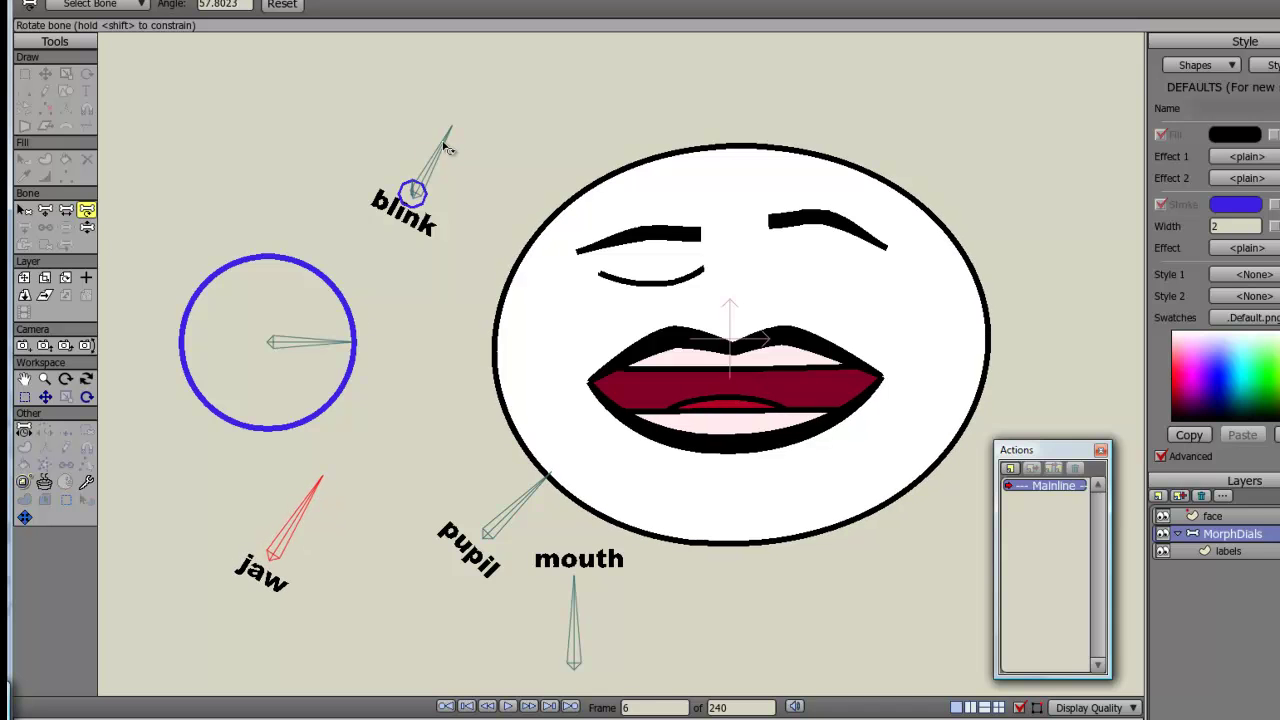
- Move the blink bone out of the small circle control and rotate the pupil bone closer to upright
left_click(46, 211)
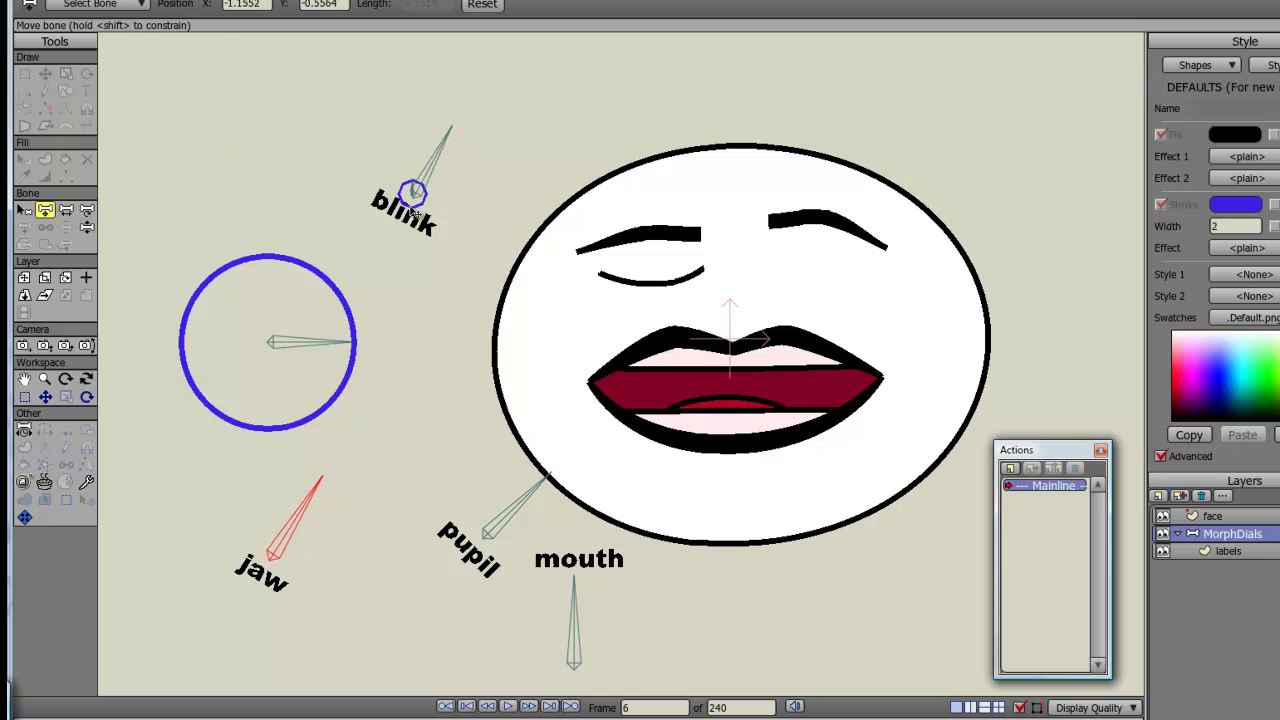
left_click_drag(425, 190, 397, 190)
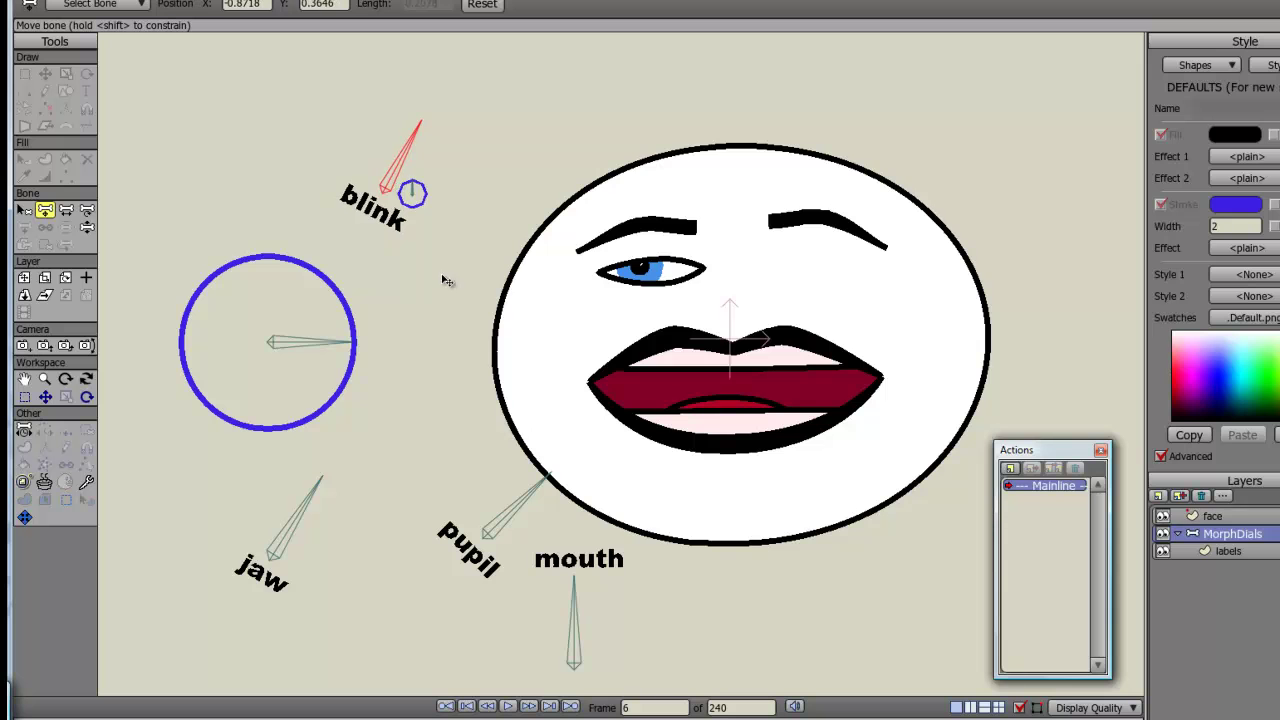
left_click(86, 210)
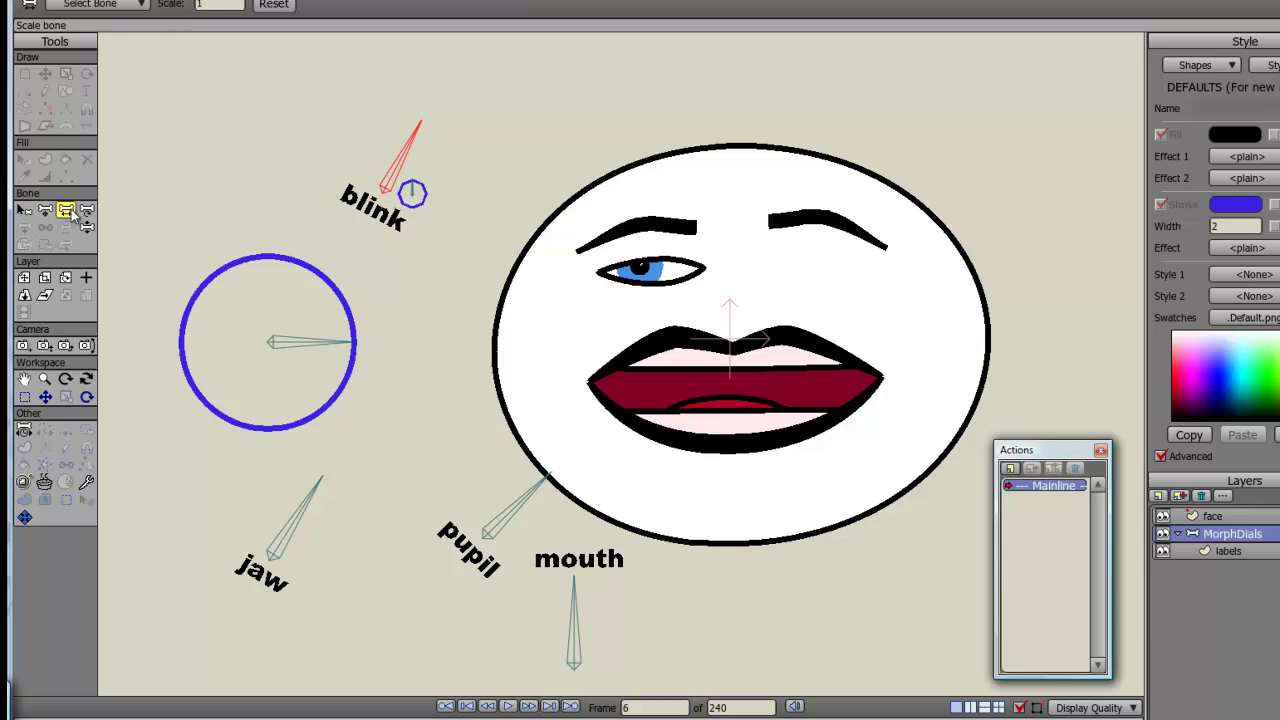
left_click_drag(537, 500, 512, 481)
- Move the pupil bone to the centre of the large circle control and swing it around to about 95 degrees
left_click(45, 210)
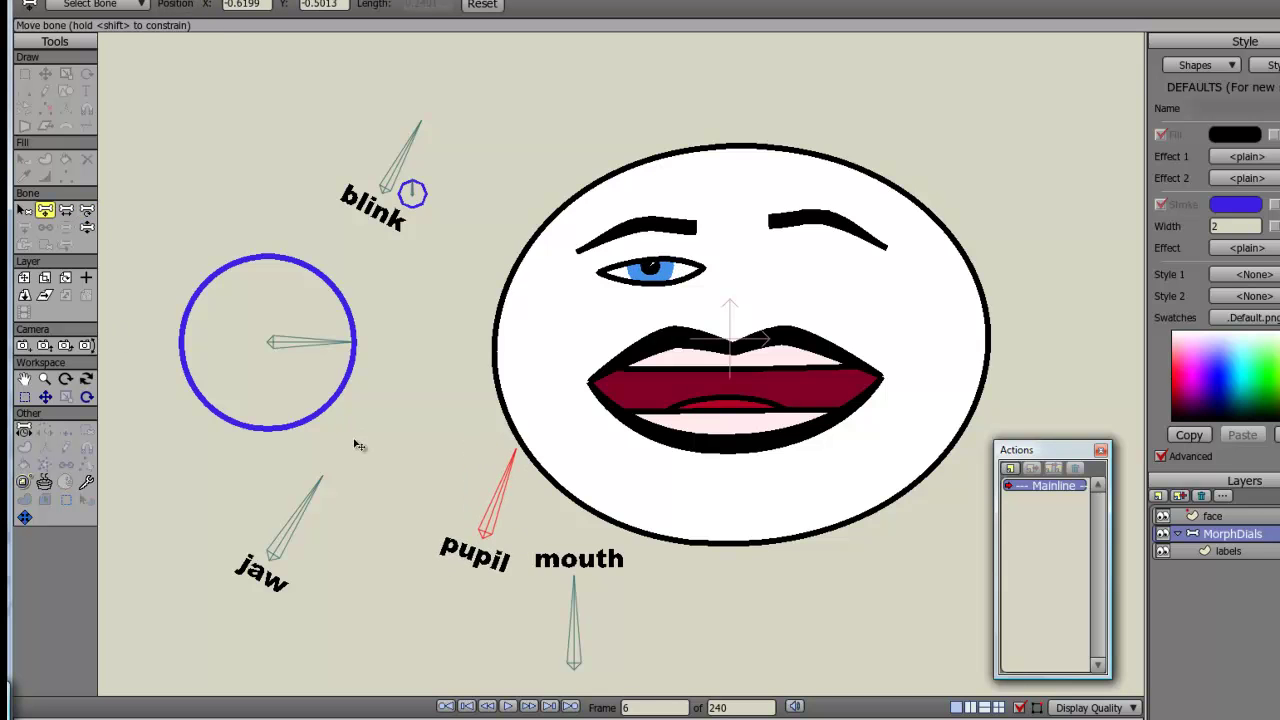
left_click_drag(497, 553, 271, 341)
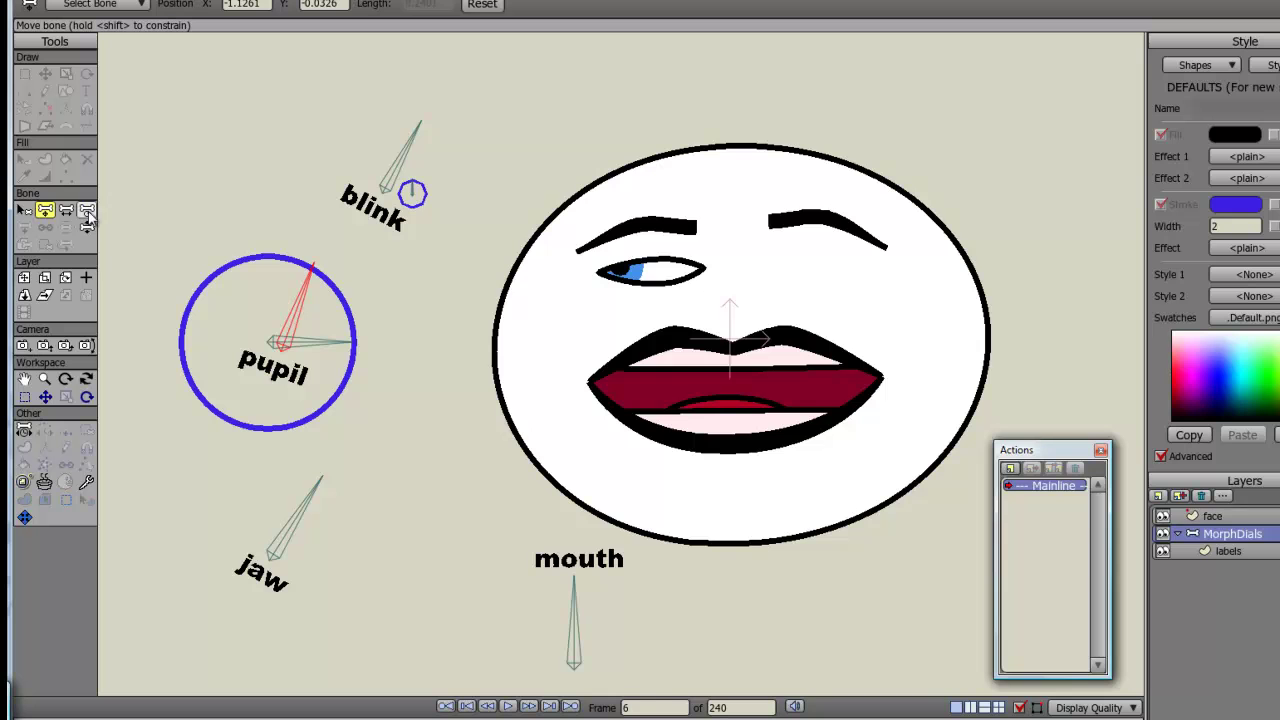
left_click(87, 210)
left_click_drag(316, 286, 268, 358)
left_click(45, 210)
left_click(87, 210)
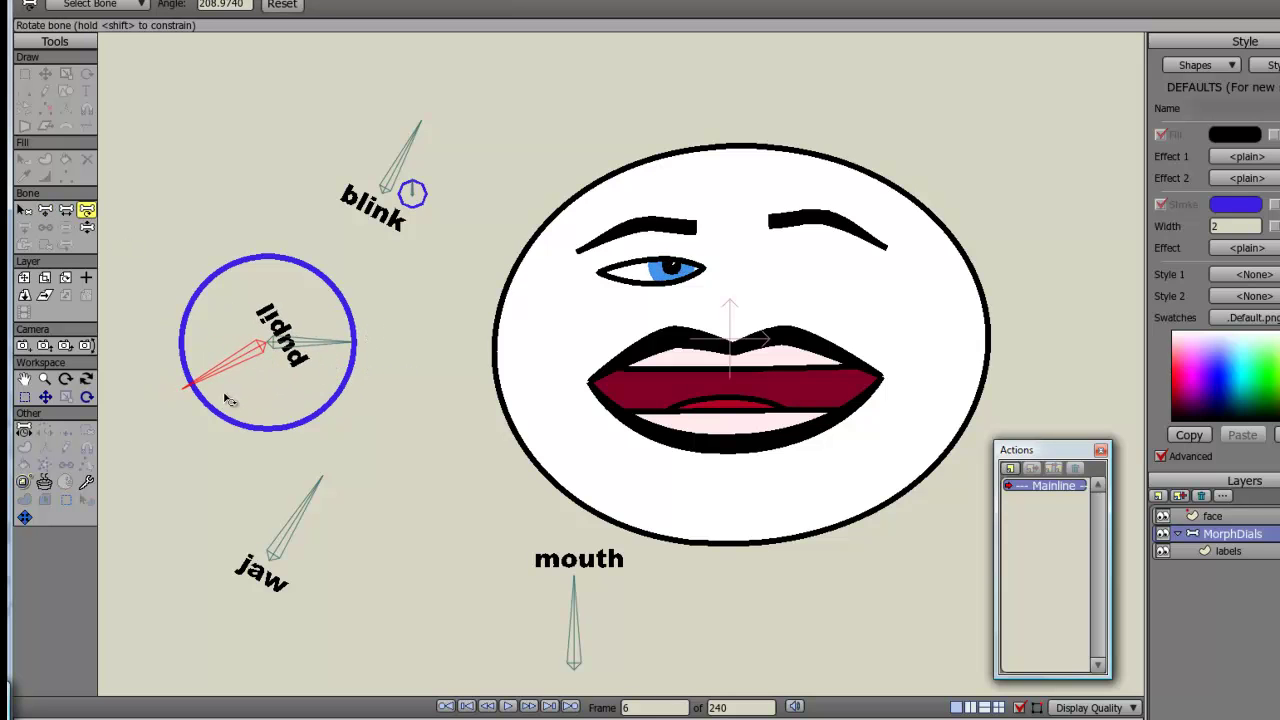
left_click_drag(212, 302, 266, 203)
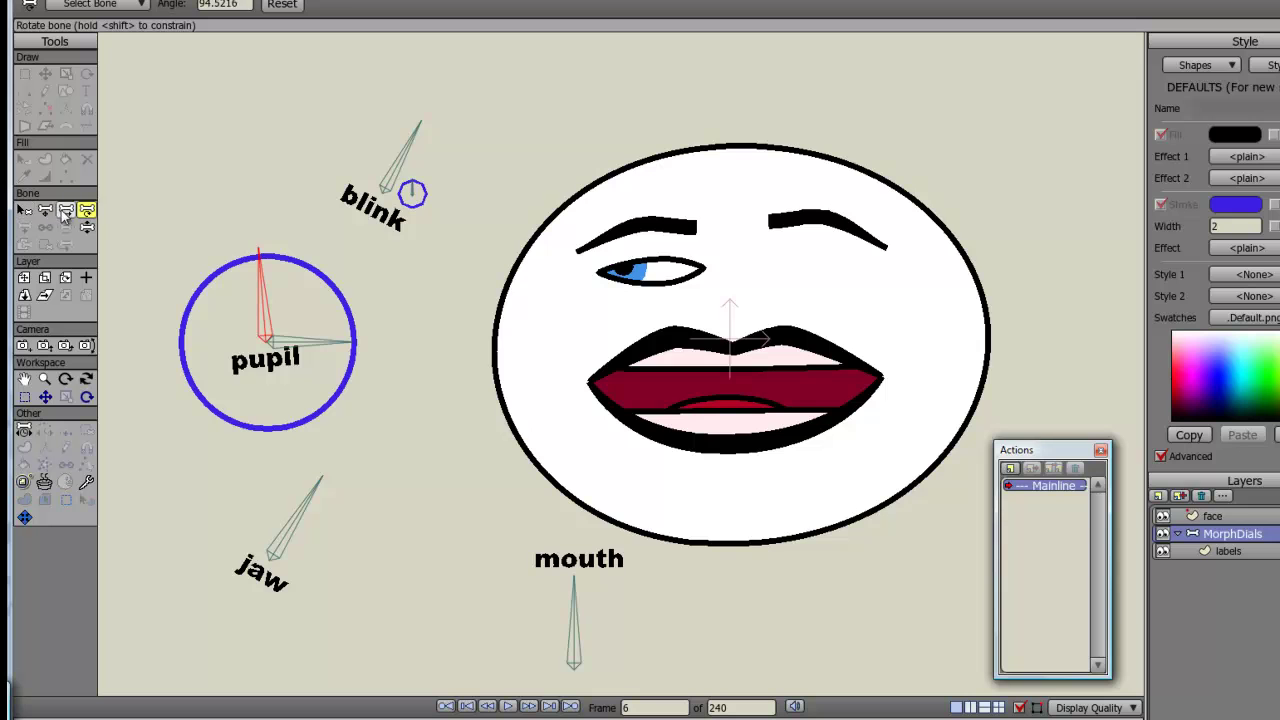
- Move the pupil bone out of the large circle control to the space beside the jaw bone, and rotate the jaw bone closer to upright
left_click(47, 211)
left_click_drag(284, 331, 401, 510)
left_click(87, 210)
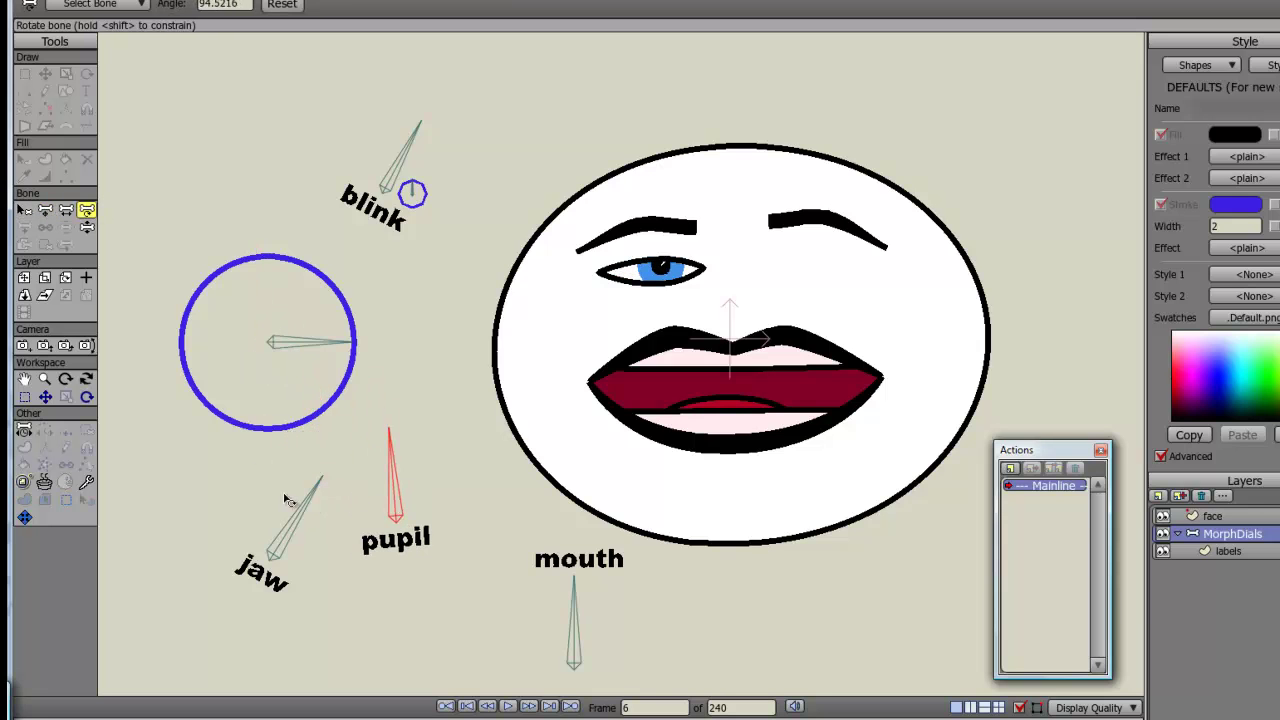
left_click_drag(316, 505, 286, 500)
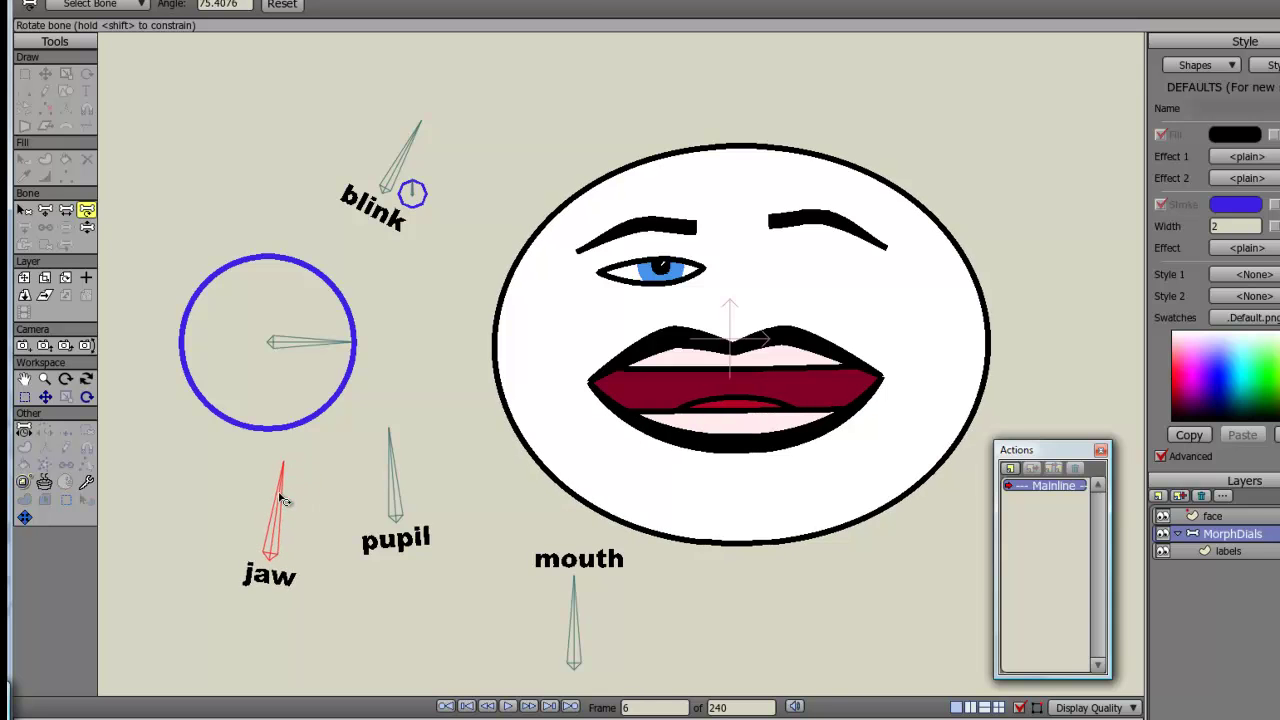
- Move the blink bone into the small circle control to close the eye, and nudge it slightly within the circle
left_click(45, 210)
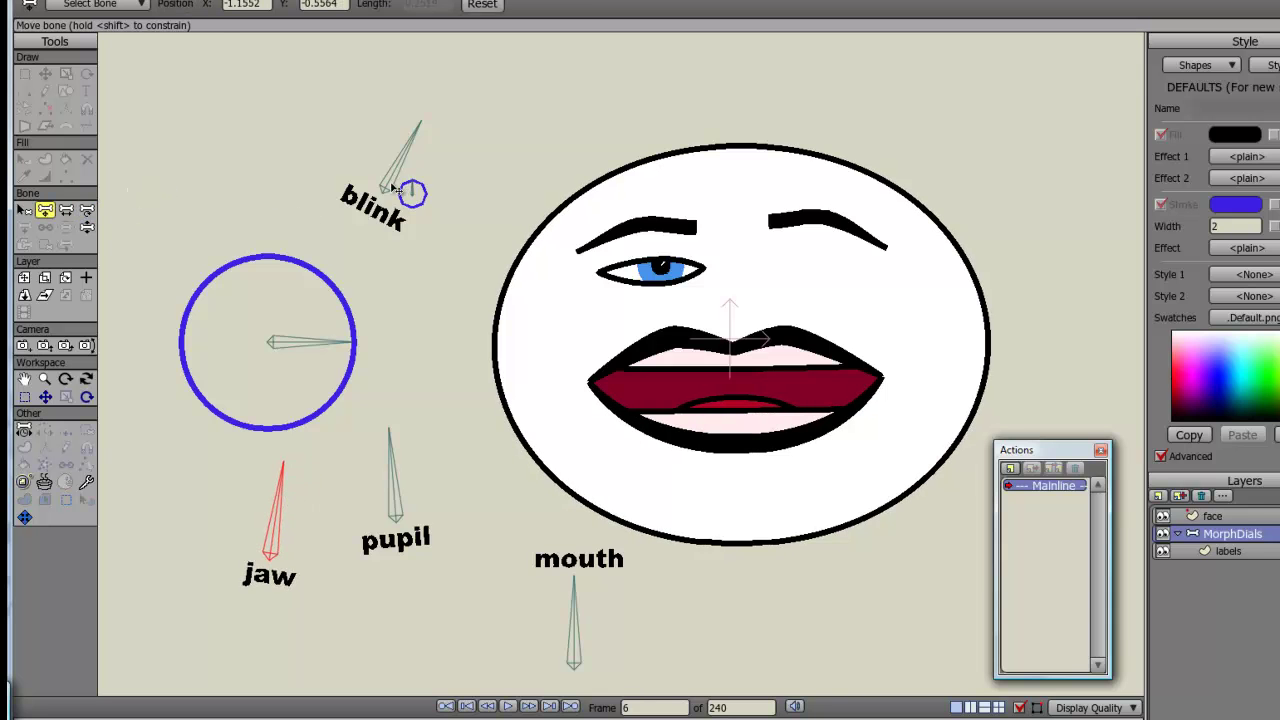
left_click_drag(397, 189, 424, 191)
scroll(422, 194, "down", 2)
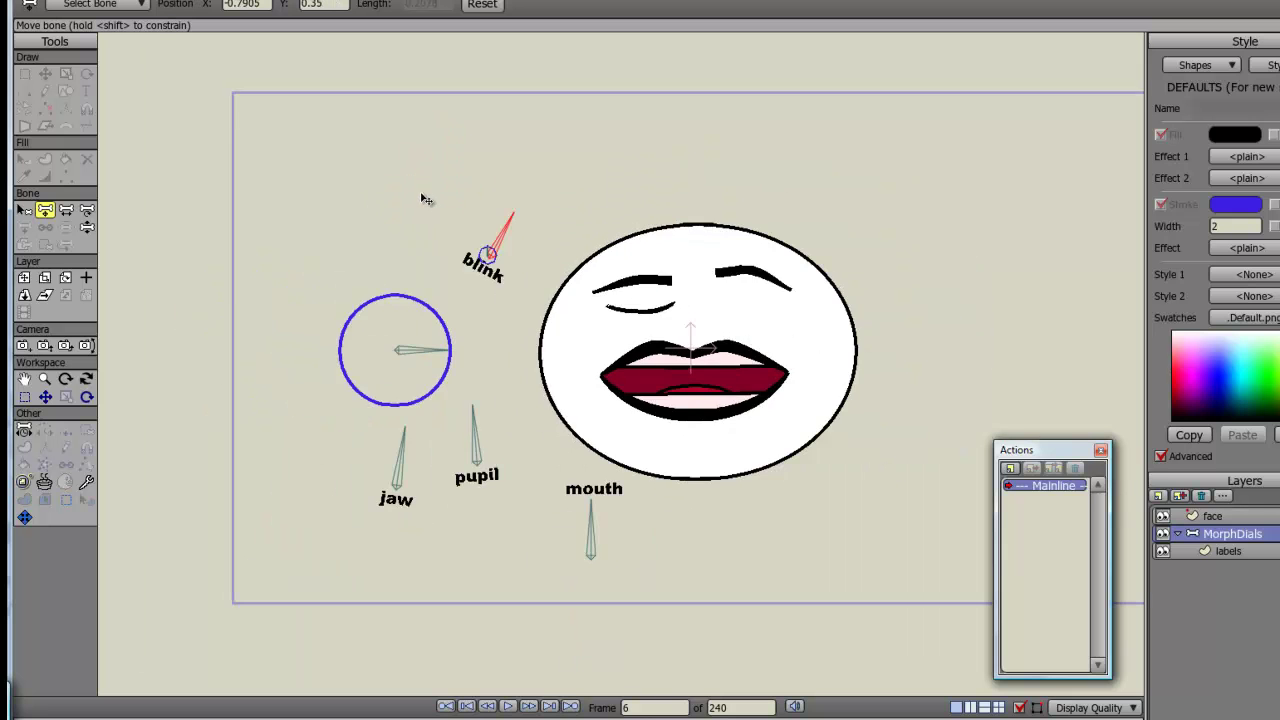
scroll(422, 200, "up", 3)
scroll(423, 201, "down", 3)
scroll(510, 255, "up", 1)
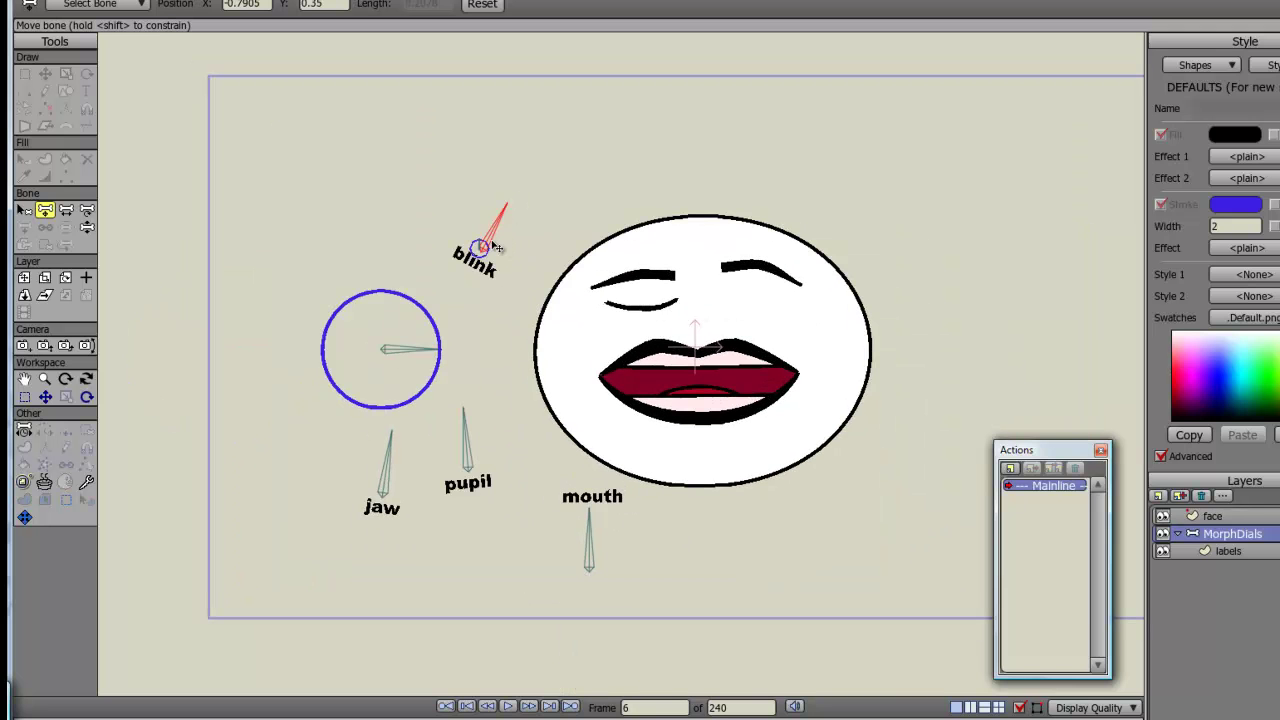
left_click_drag(493, 246, 484, 244)
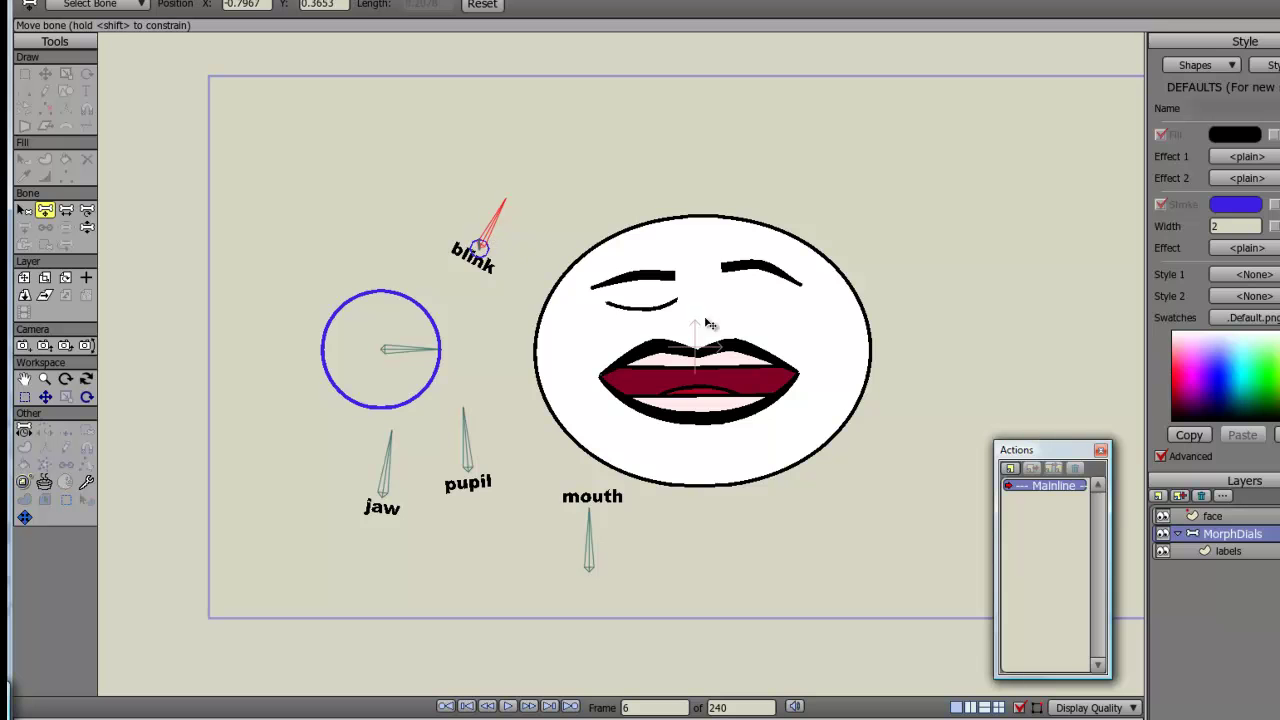
scroll(573, 280, "up", 1)
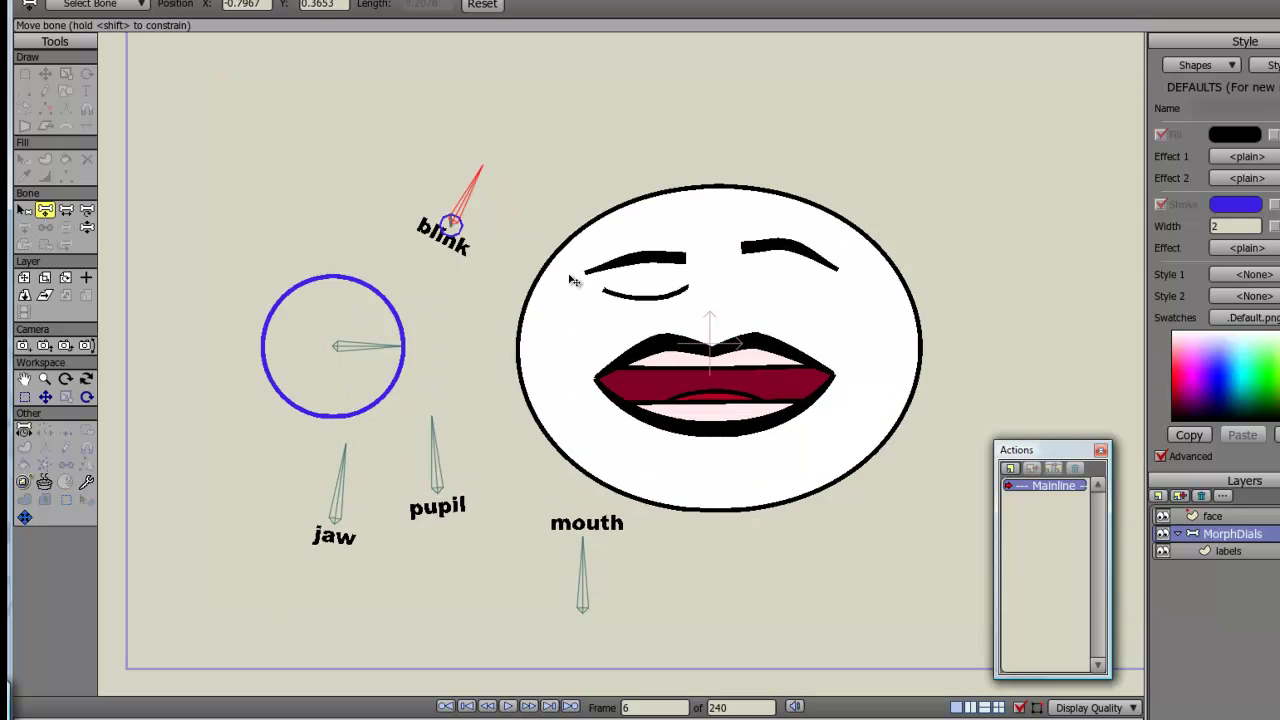
- Move the blink bone just outside the small circle control and gather the pupil, jaw and mouth bones around the large circle's lower edge
left_click_drag(452, 215, 500, 220)
left_click_drag(438, 478, 440, 429)
left_click_drag(345, 515, 350, 480)
left_click_drag(583, 610, 400, 406)
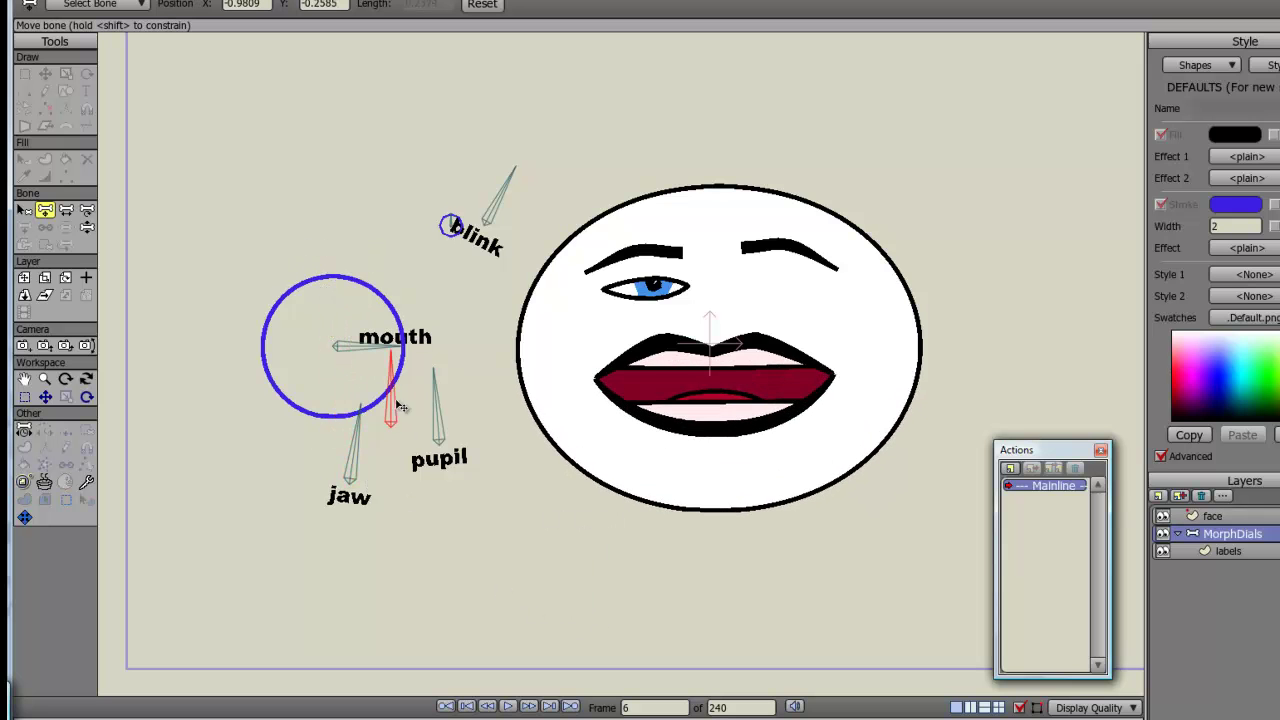
mouse_move(506, 222)
left_mouse_down()
mouse_move(457, 212)
mouse_move(498, 223)
left_mouse_up()
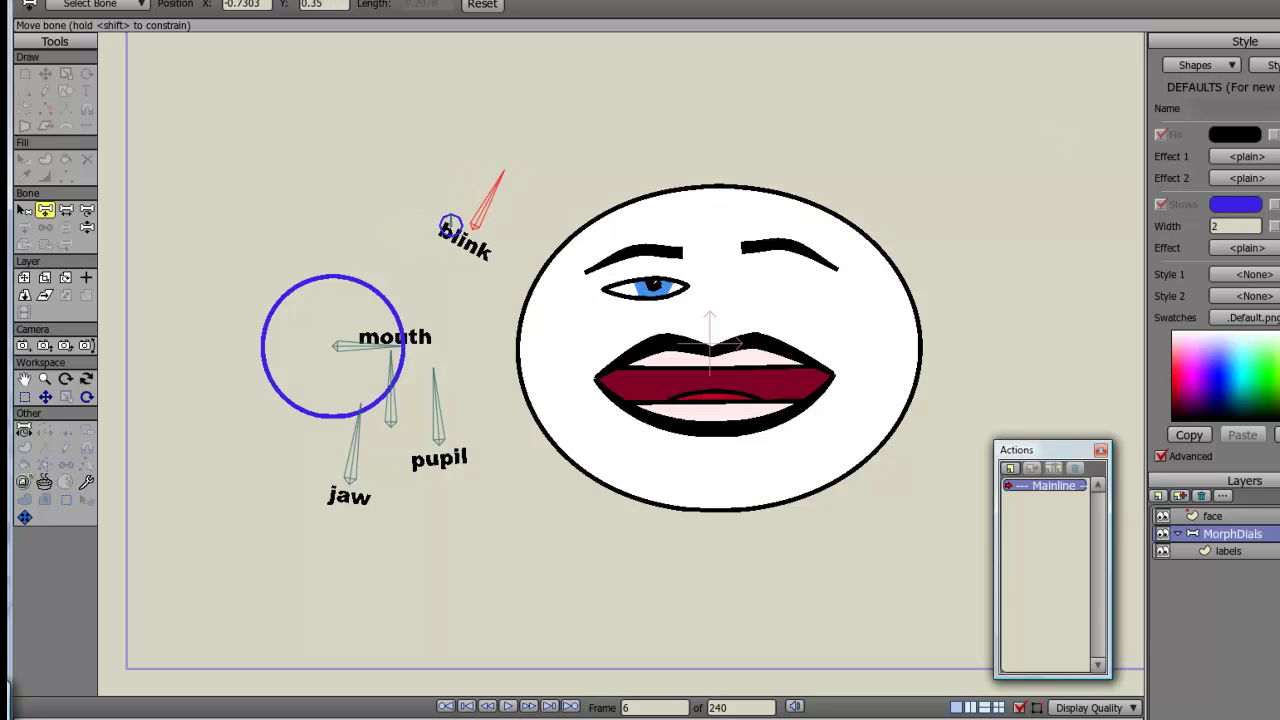